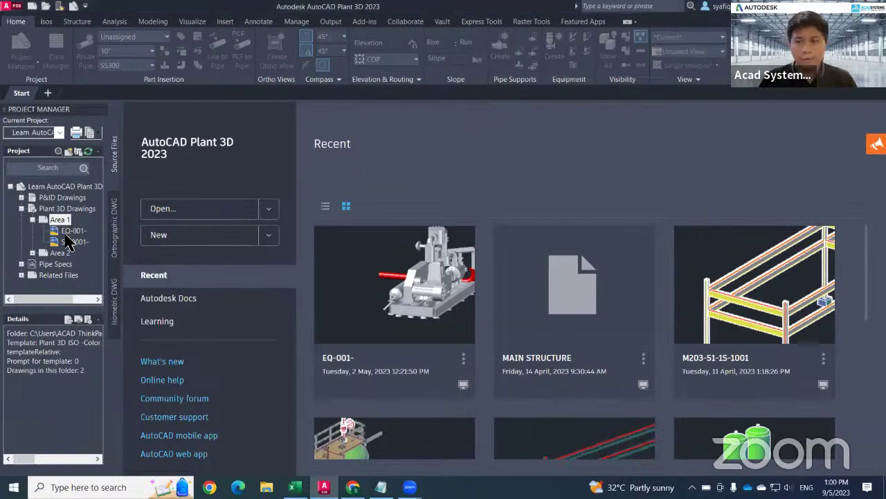
Step: Create a new Plant 3D drawing named PP-0001 in the Area 1 folder of the project
left_click(69, 241)
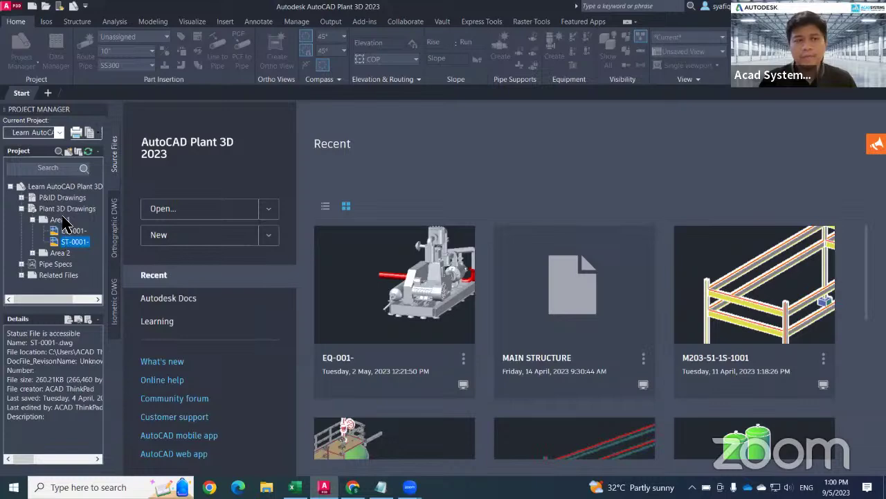
right_click(62, 222)
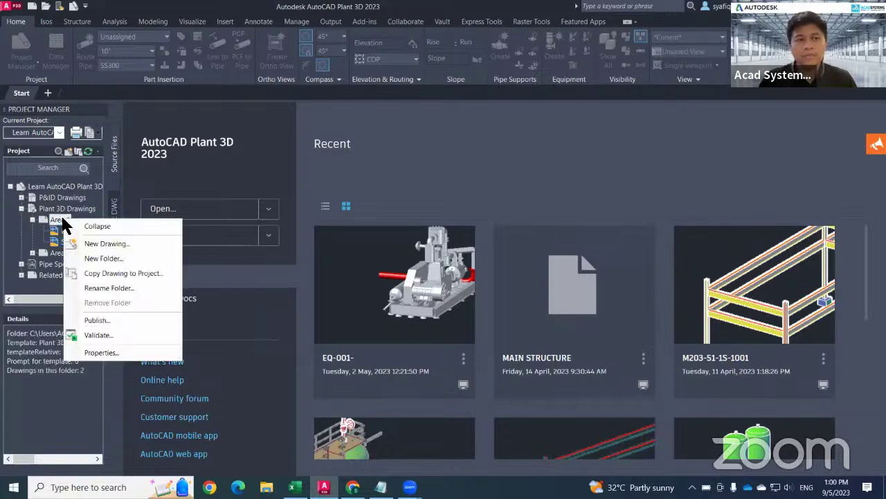
left_click(101, 247)
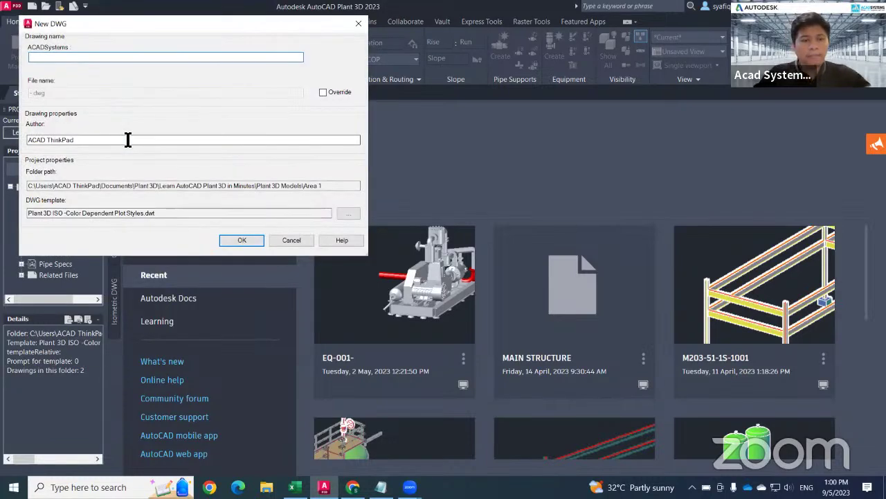
left_click_drag(96, 22, 245, 140)
type("PP")
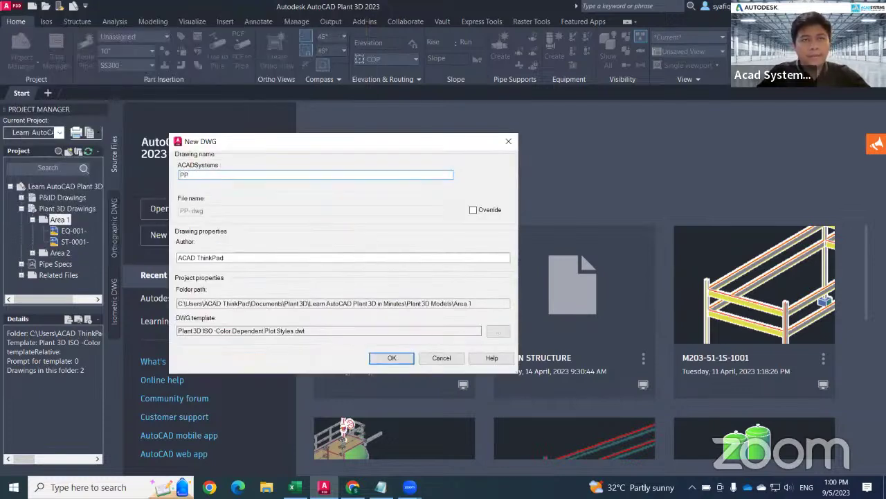
type("-0001")
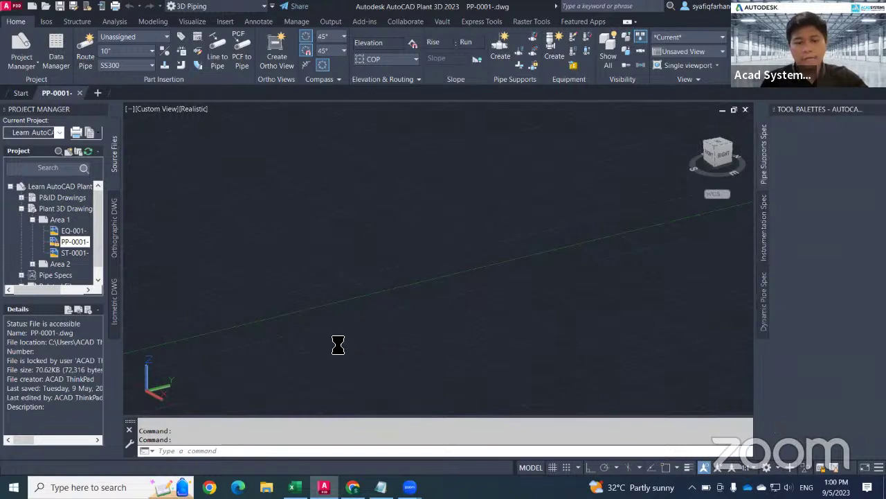
middle_click_drag(337, 340, 336, 336)
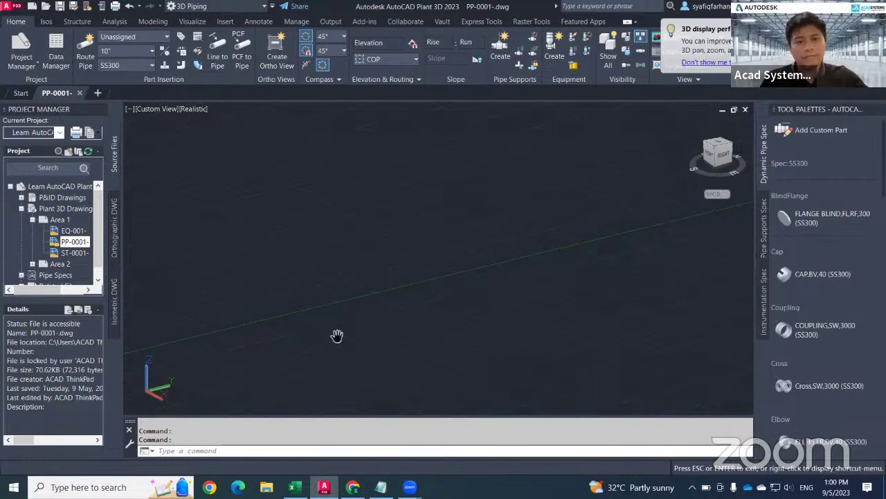
key("Escape")
key("Escape")
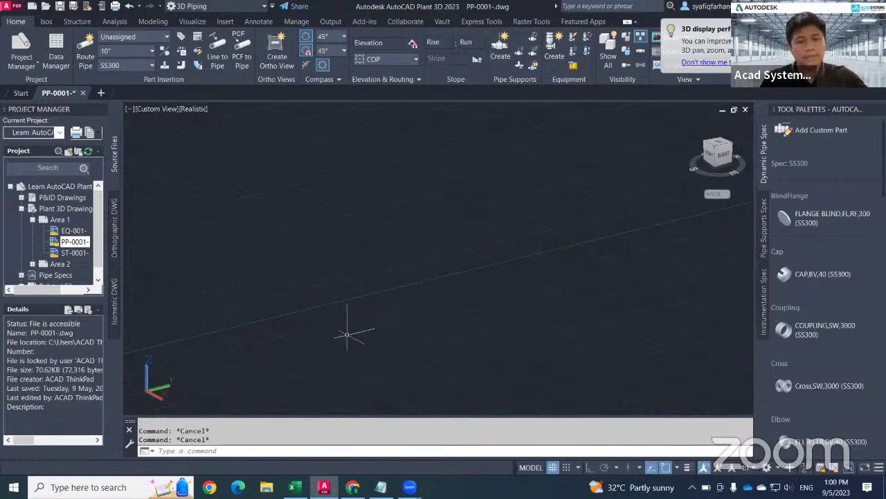
middle_click_drag(398, 306, 399, 306)
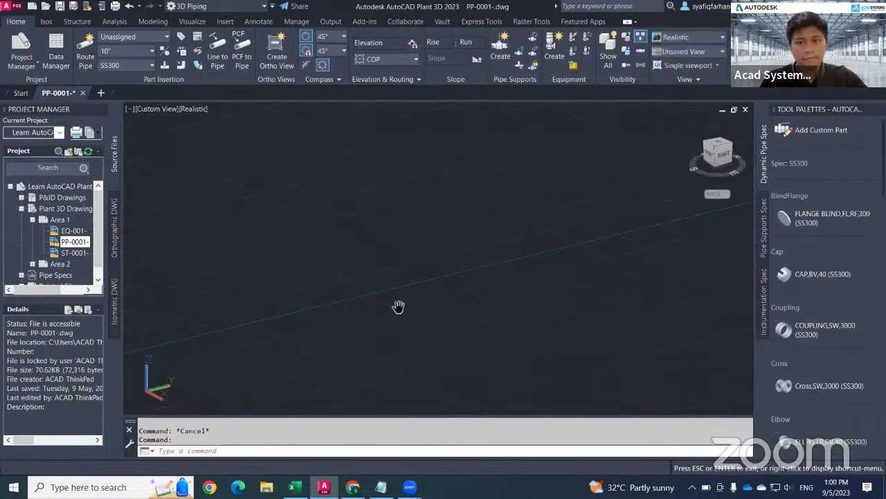
key("Escape")
Step: Open the external references list and view the DWG files available for attaching, leaving nothing attached
type("xref")
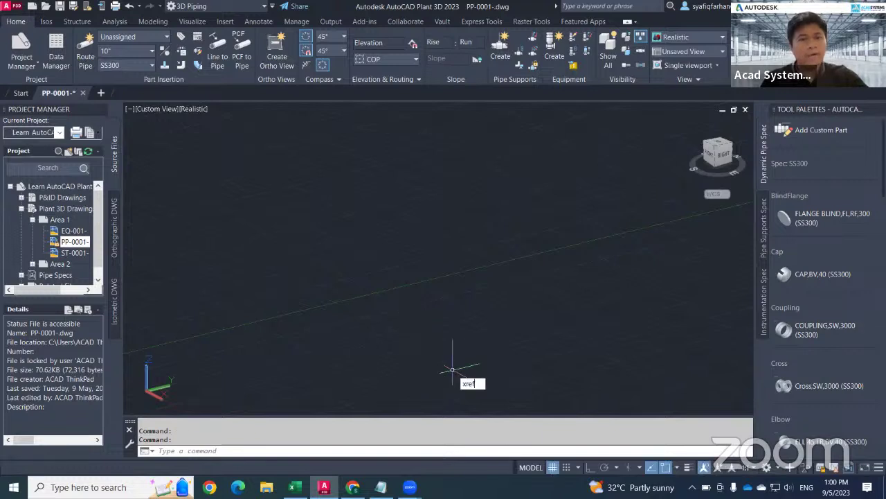
key("Return")
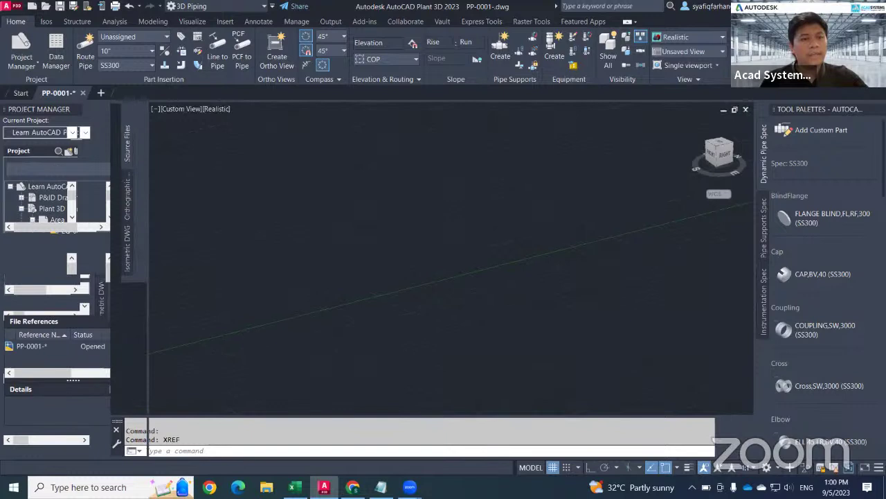
left_click_drag(62, 291, 415, 211)
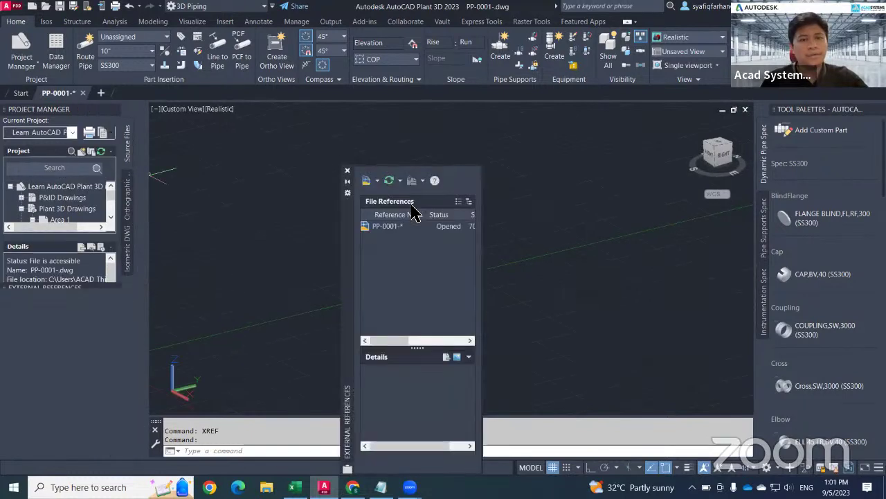
left_click(377, 181)
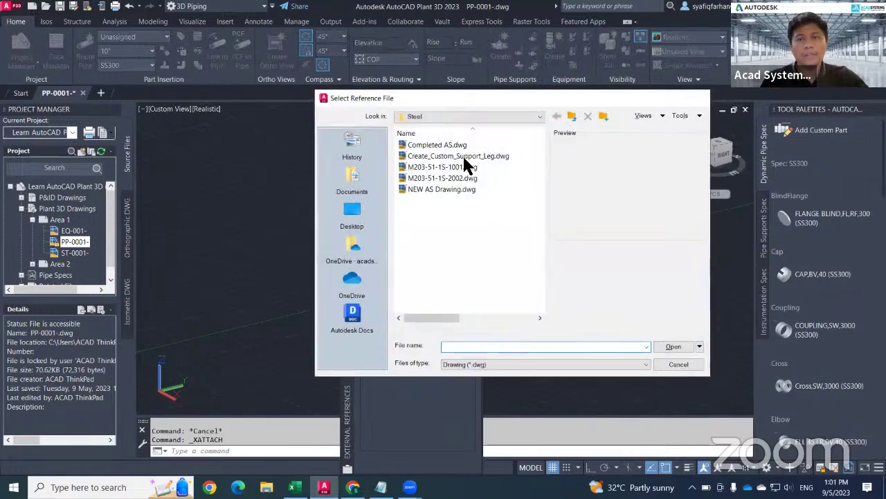
left_click(699, 99)
left_click(348, 171)
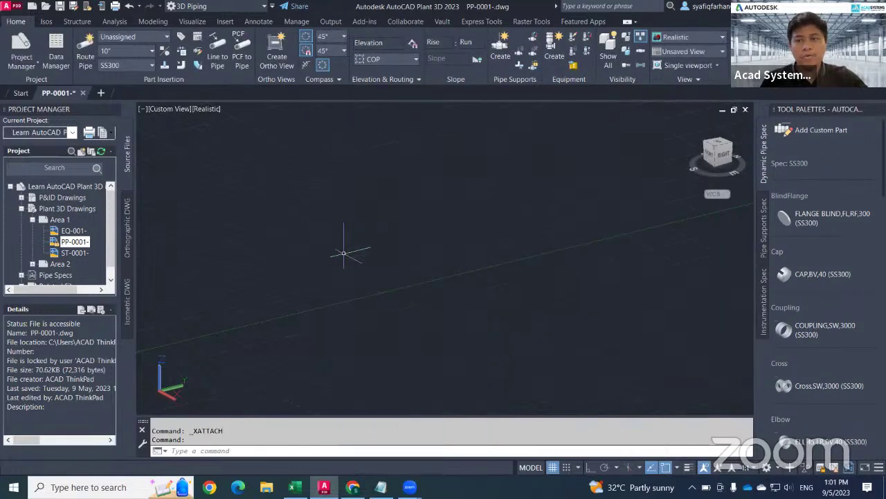
Step: Examine the available pipe sizes, pipe specs and line number options for routing
mouse_move(382, 419)
middle_mouse_down()
mouse_move(396, 308)
mouse_move(222, 258)
mouse_move(207, 277)
mouse_move(238, 305)
middle_mouse_up()
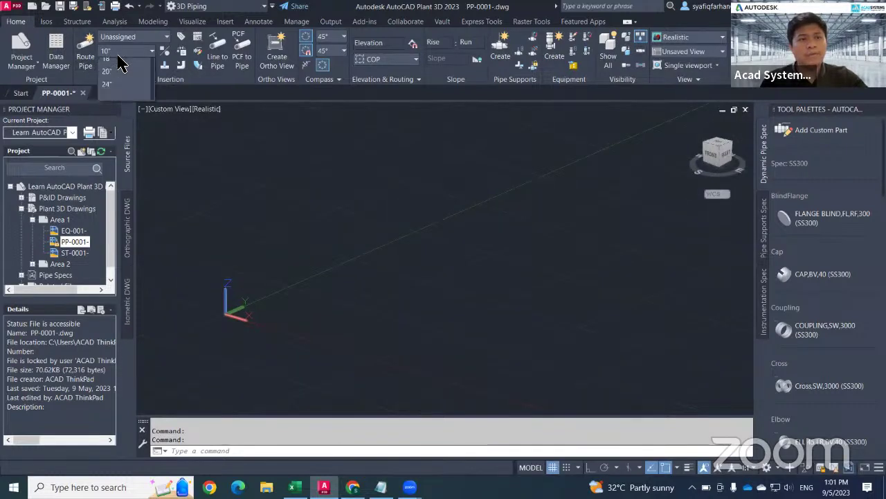
left_click(119, 54)
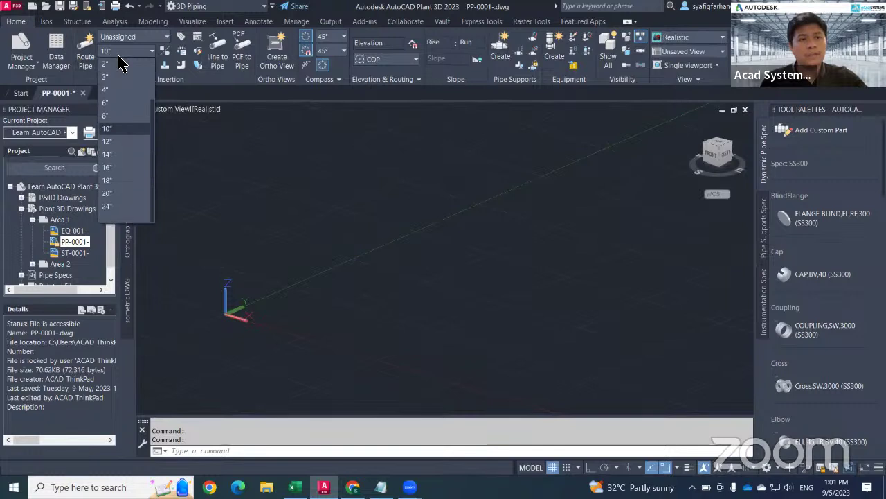
left_click(324, 95)
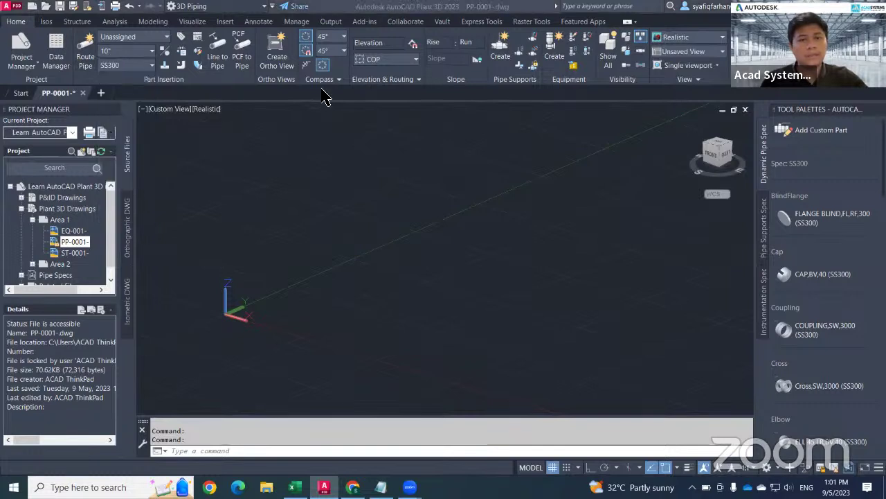
left_click(126, 52)
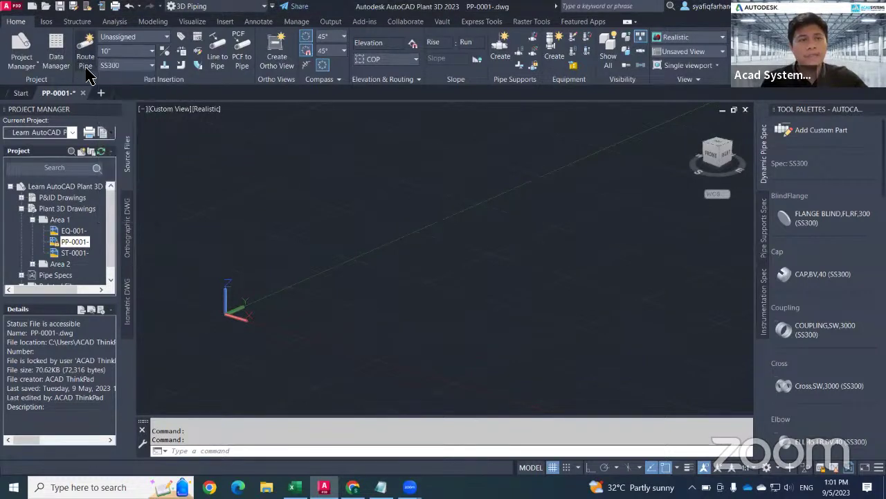
left_click(119, 66)
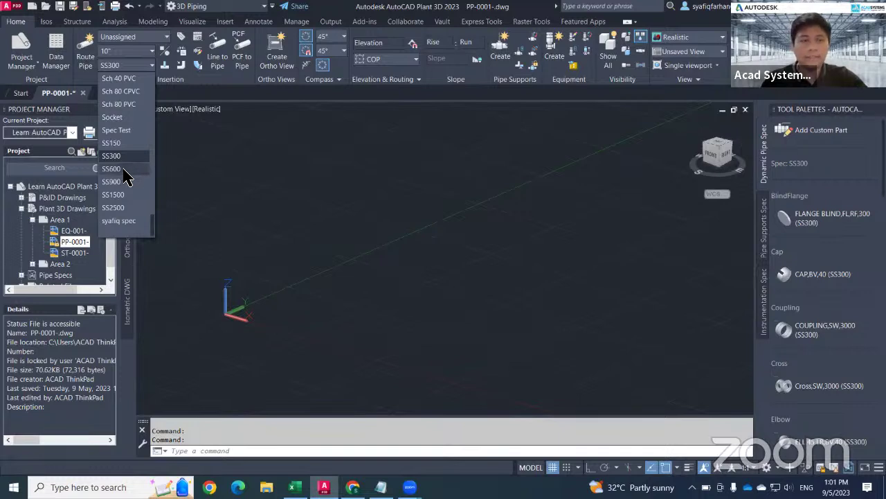
left_click(88, 81)
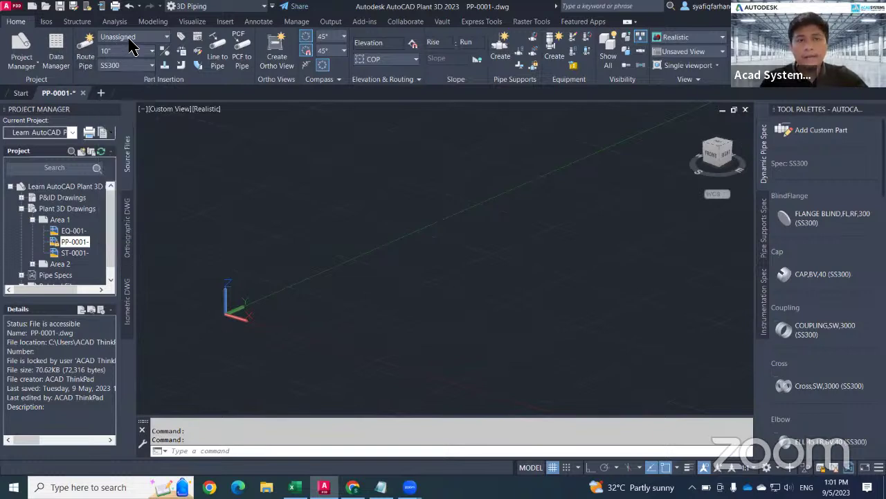
left_click(129, 40)
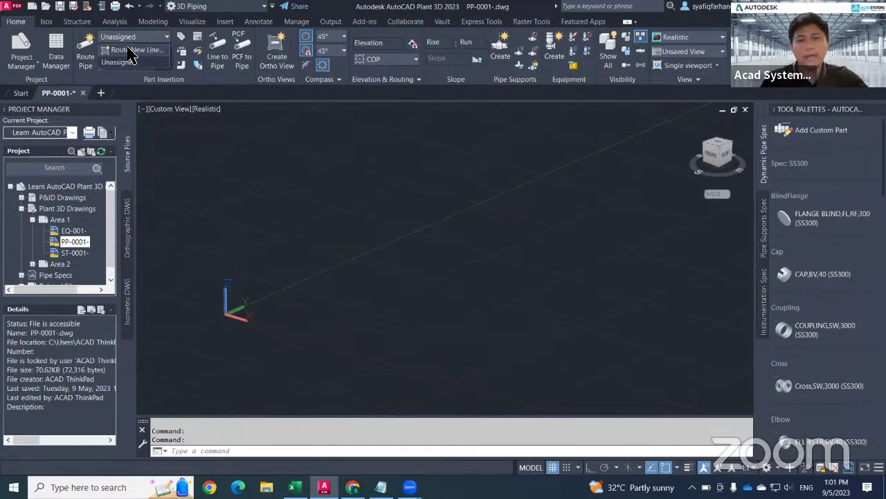
left_click(123, 61)
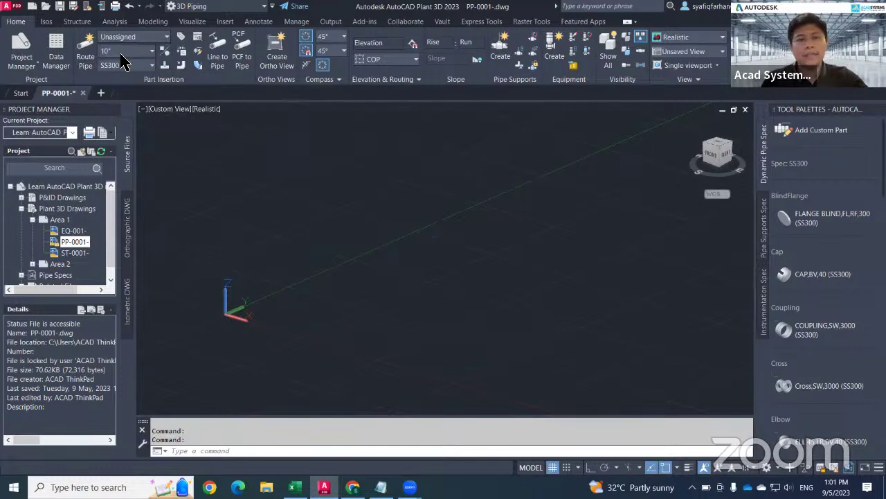
Step: Start routing a new line and assign it line number 1001
left_click(127, 40)
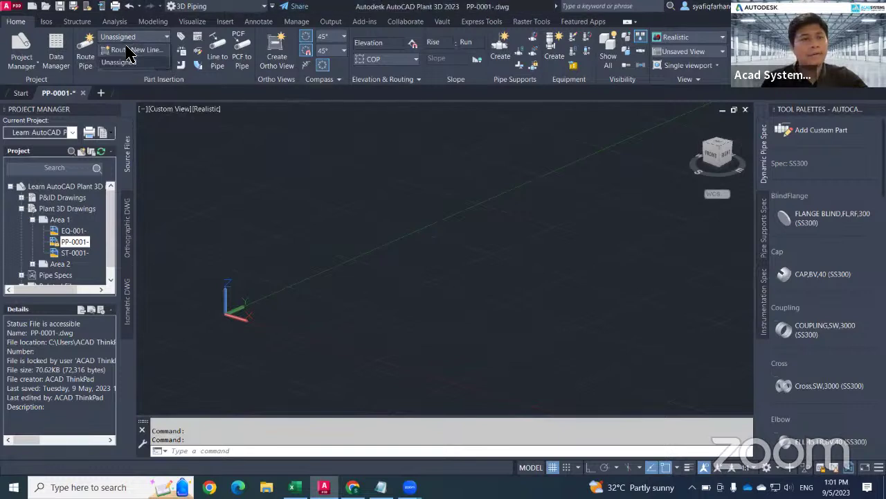
left_click(133, 50)
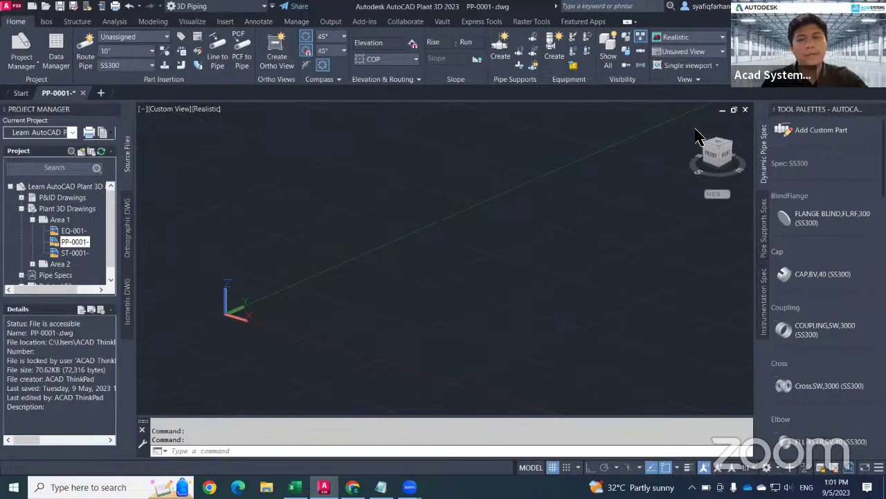
left_click_drag(679, 135, 388, 142)
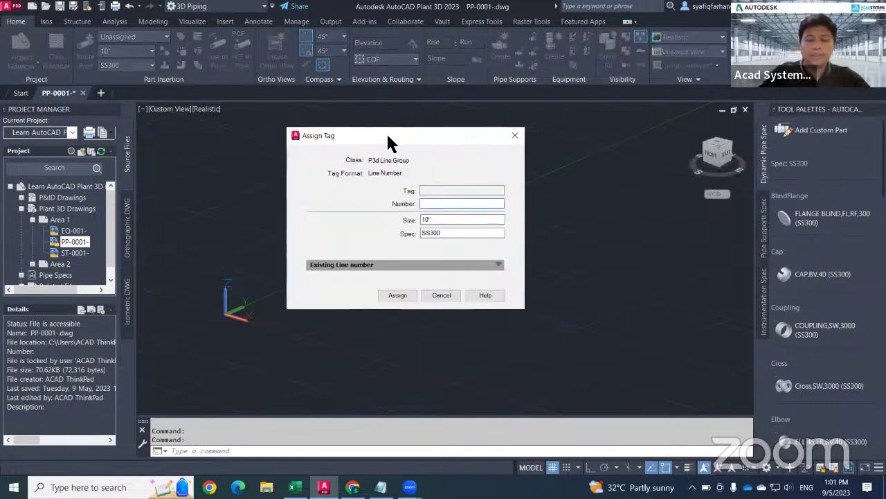
type("1")
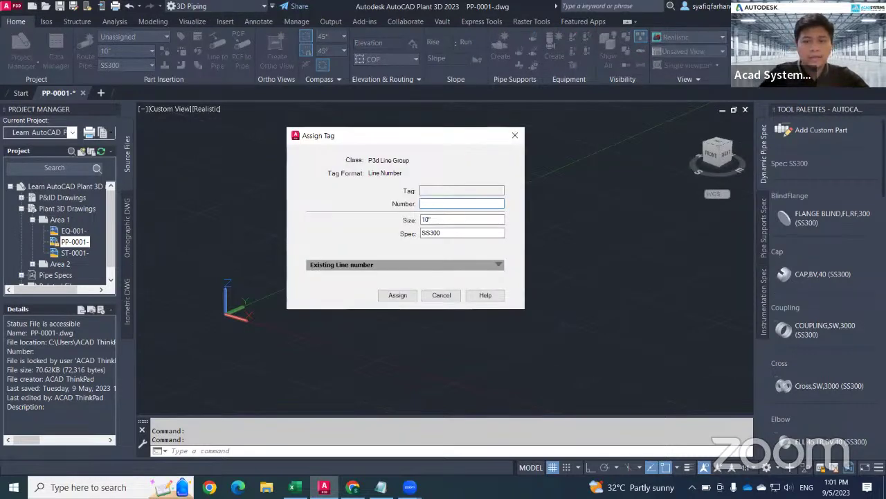
type("001")
left_click(396, 296)
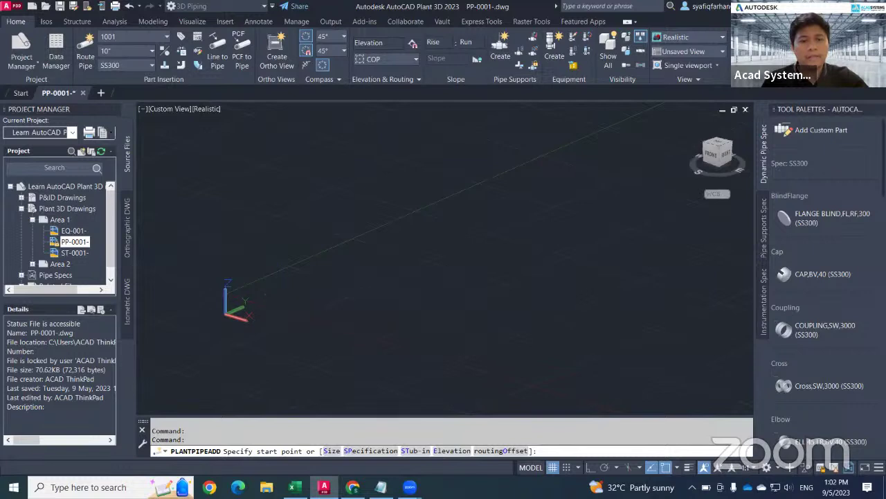
Step: Place the pipe's start point near the origin and route the first run 5000 mm along the Y axis
left_click(279, 295)
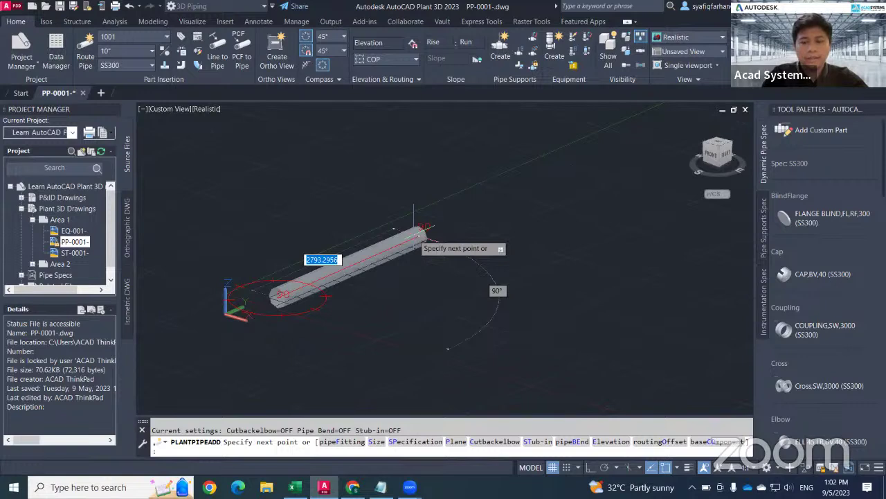
type("500")
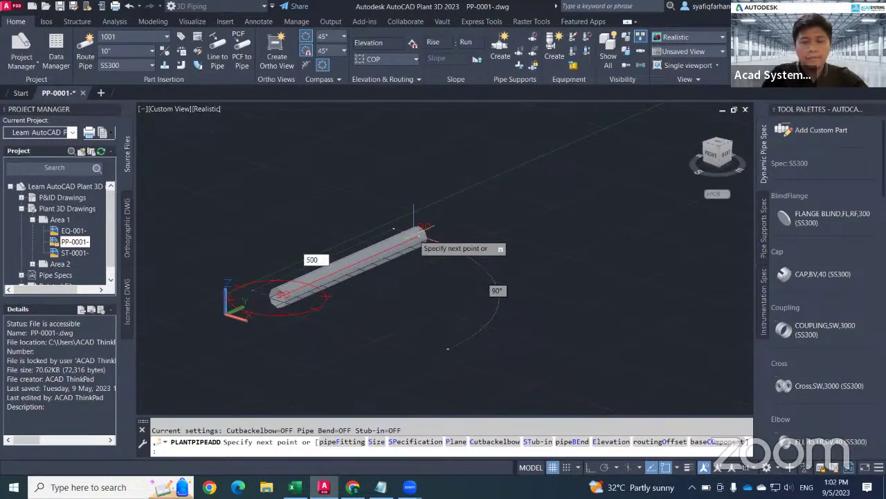
type("0")
key("Return")
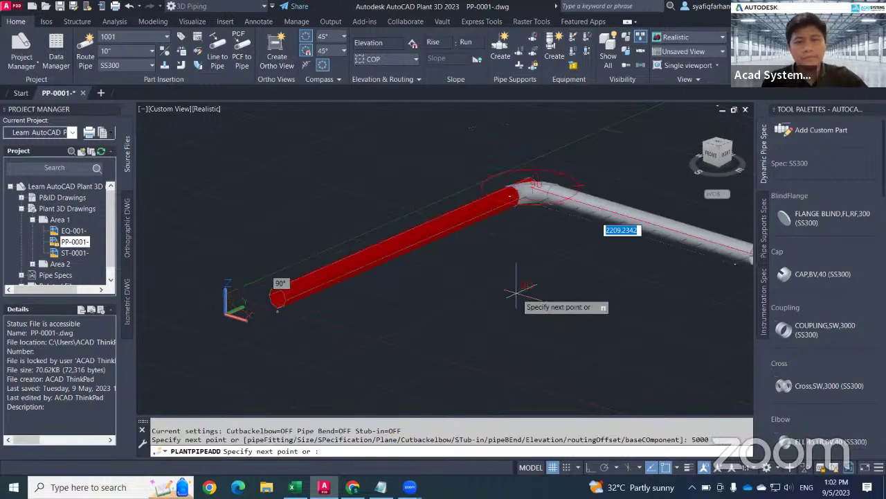
Step: Switch the routing compass to a vertical plane and route the pipe 2000 mm straight up from the end of the first run
middle_click_drag(507, 299, 505, 247, "shift")
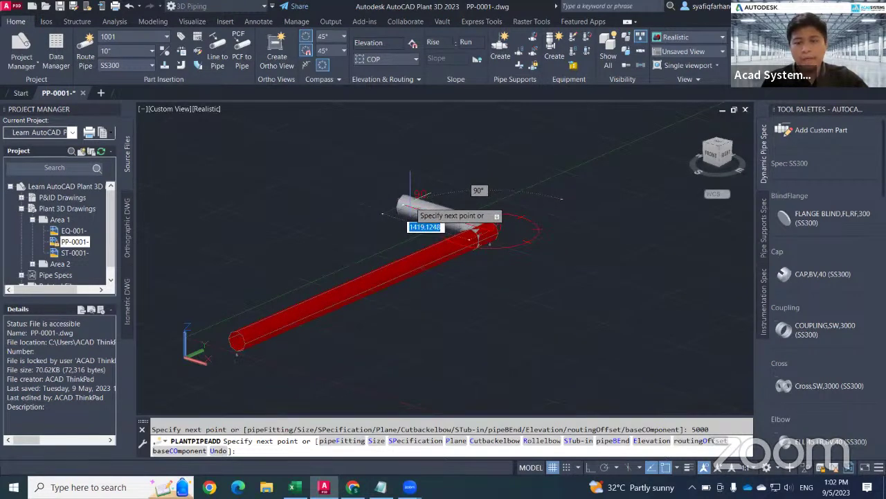
type("p")
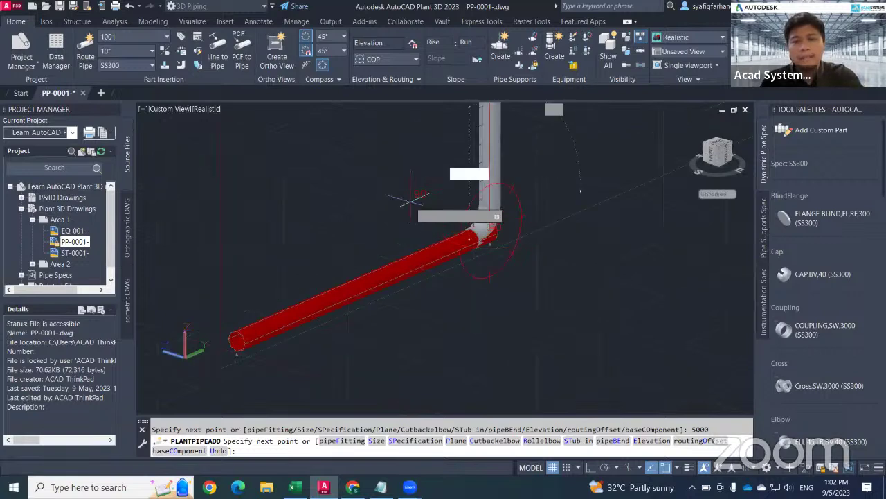
key("Return")
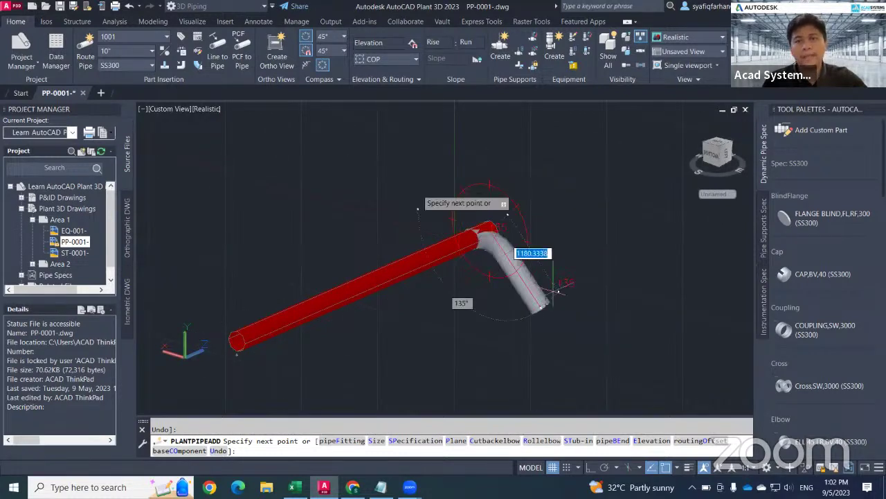
middle_click_drag(514, 133, 514, 163)
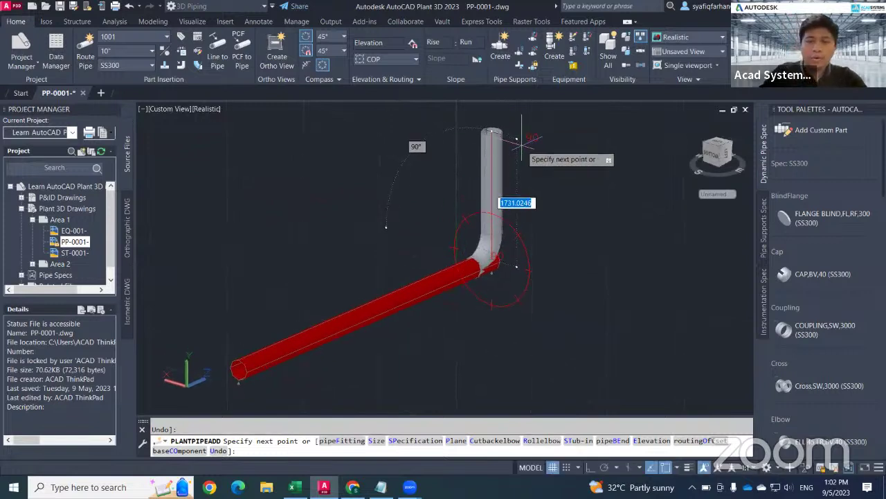
type("2")
type("000")
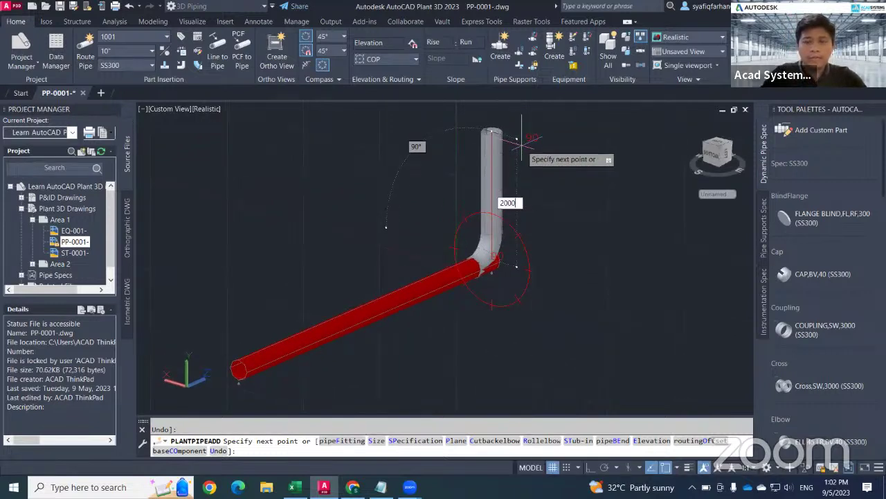
key("Return")
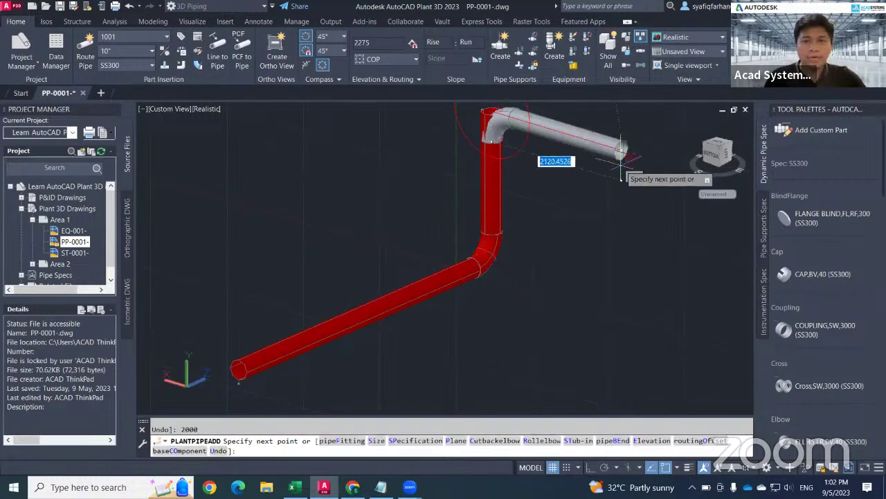
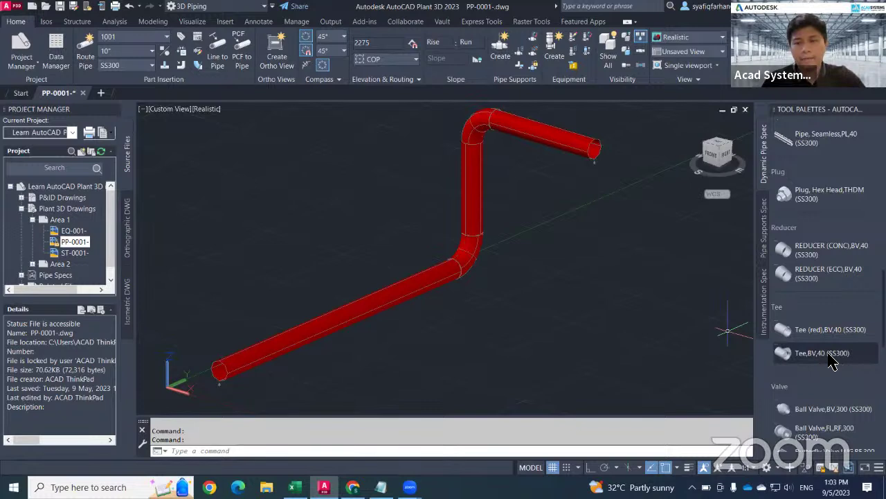
Step: Start inserting a Tee,BV,40 (SS300) fitting and cycle through its attachment ports
left_click(803, 353)
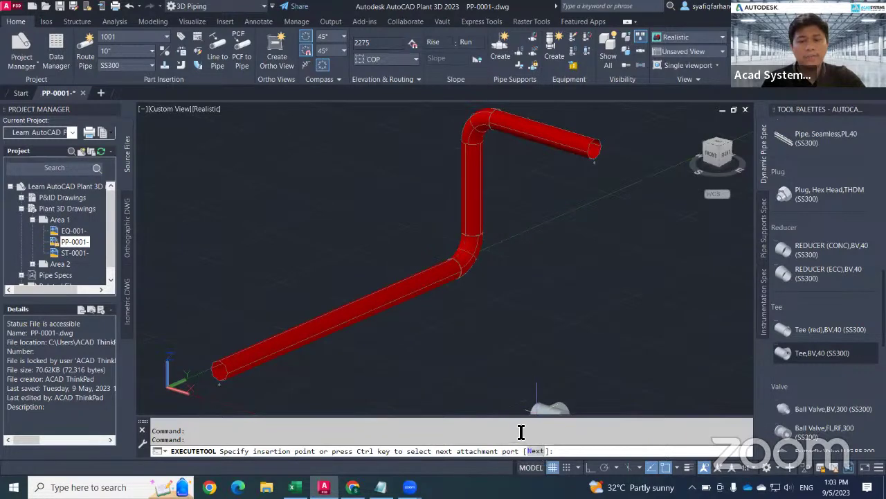
type("n")
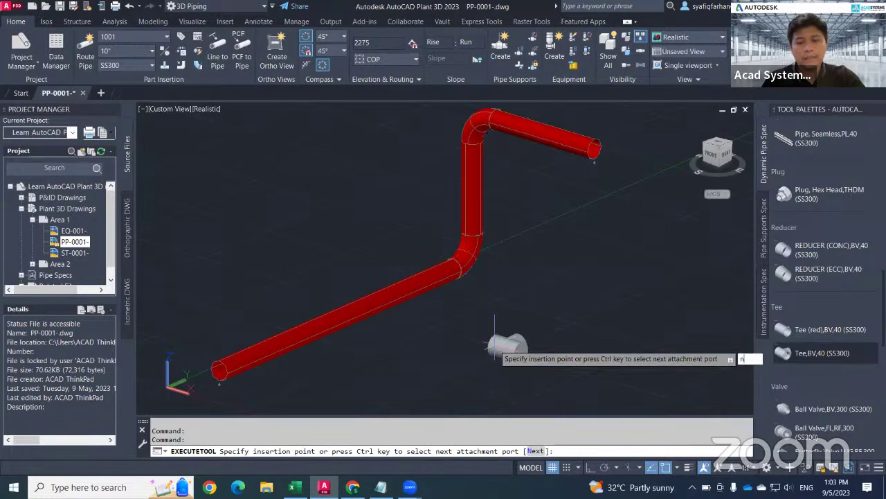
key("Return")
type("n")
key("Return")
type("n")
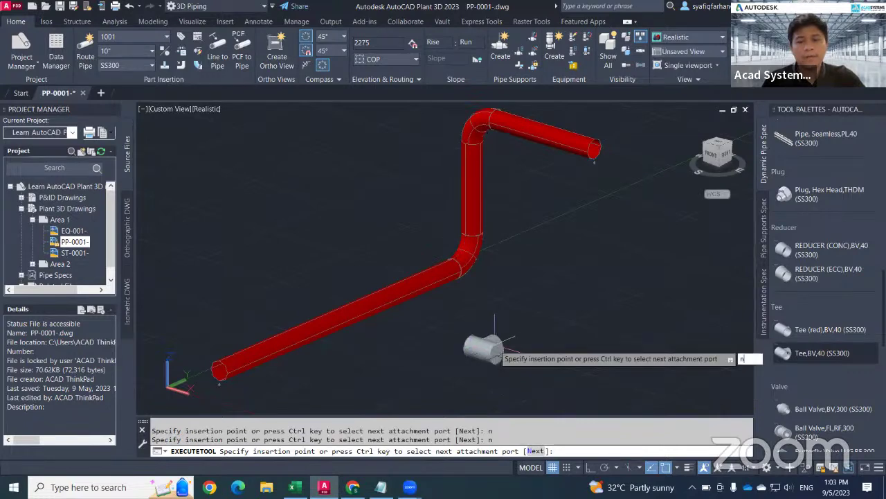
key("Return")
type("n")
key("Return")
type("n")
key("Return")
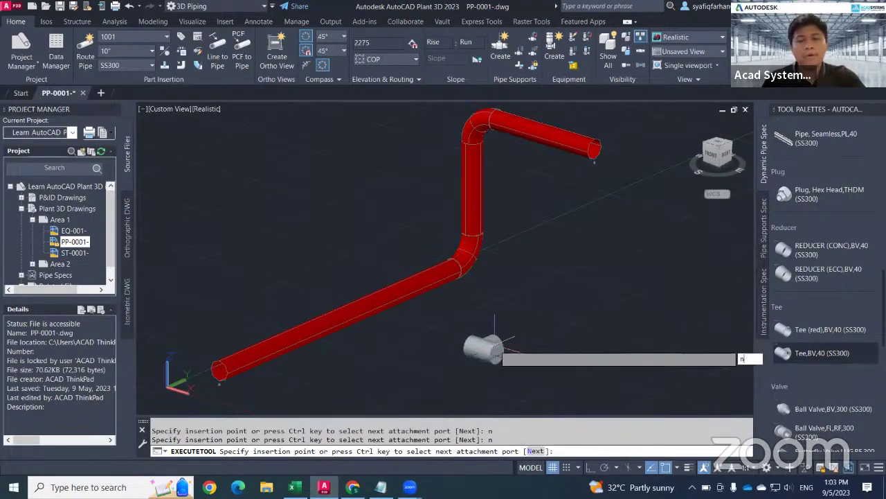
type("n")
key("Return")
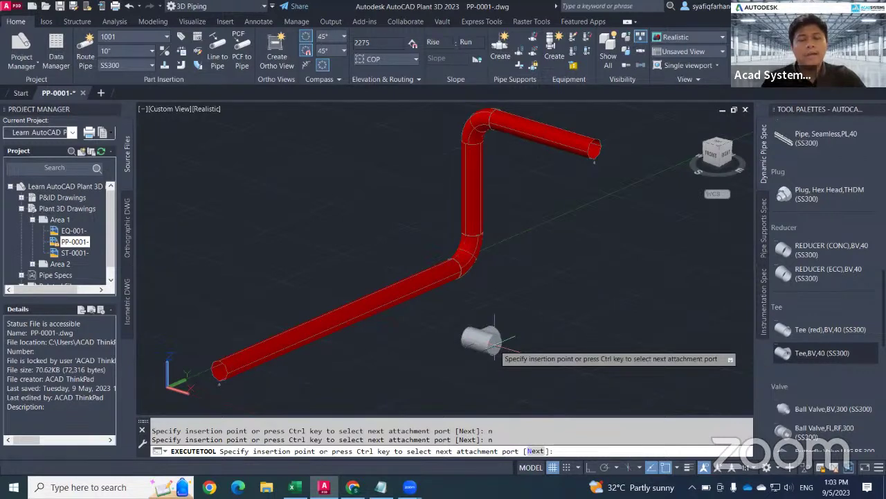
key("ctrl")
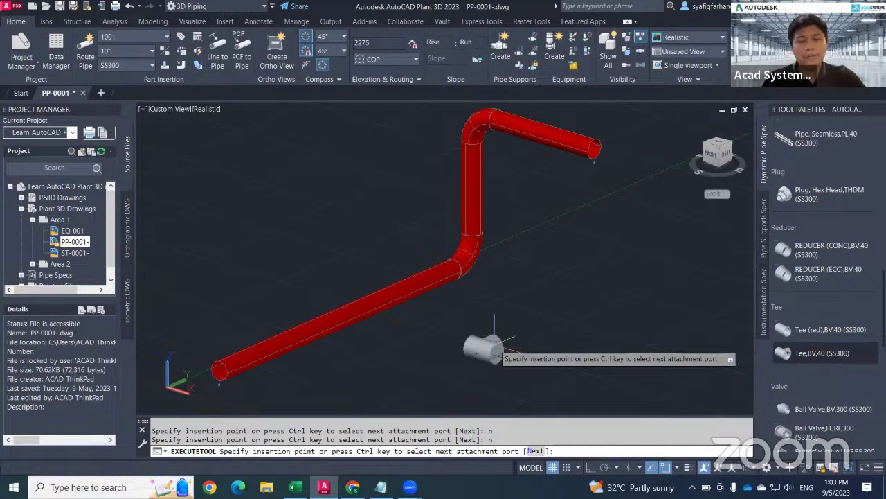
Step: Try positioning the tee on the first horizontal pipe run with different attachment ports
left_click(377, 302)
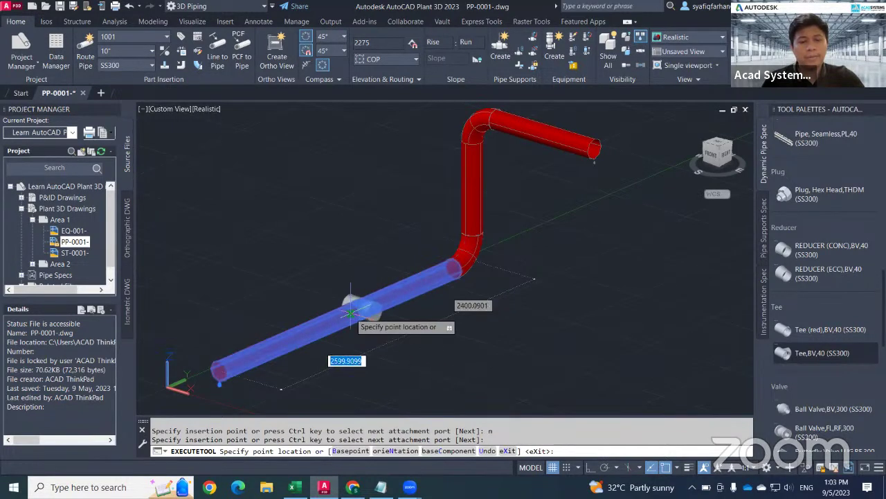
key("Return")
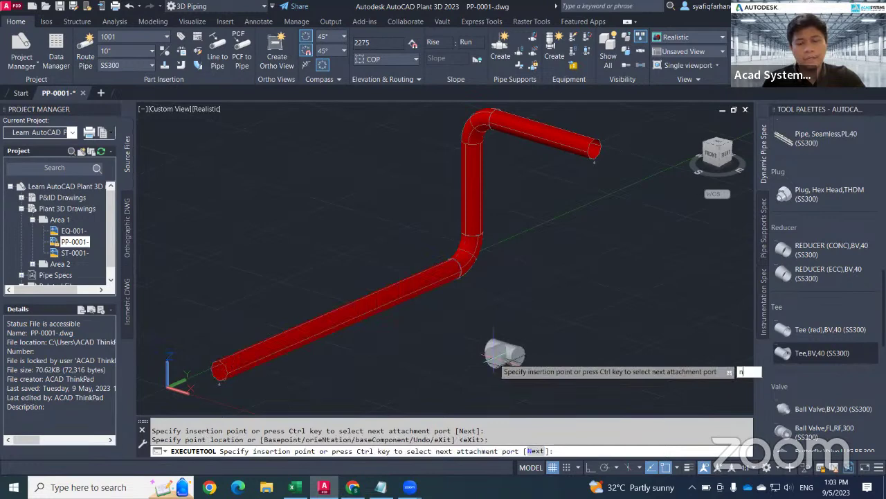
type("n")
key("Return")
left_click(391, 299)
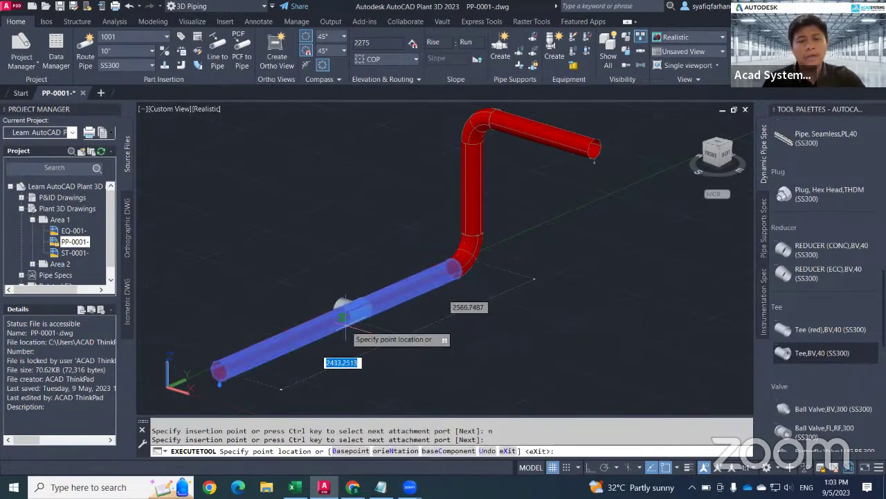
key("Return")
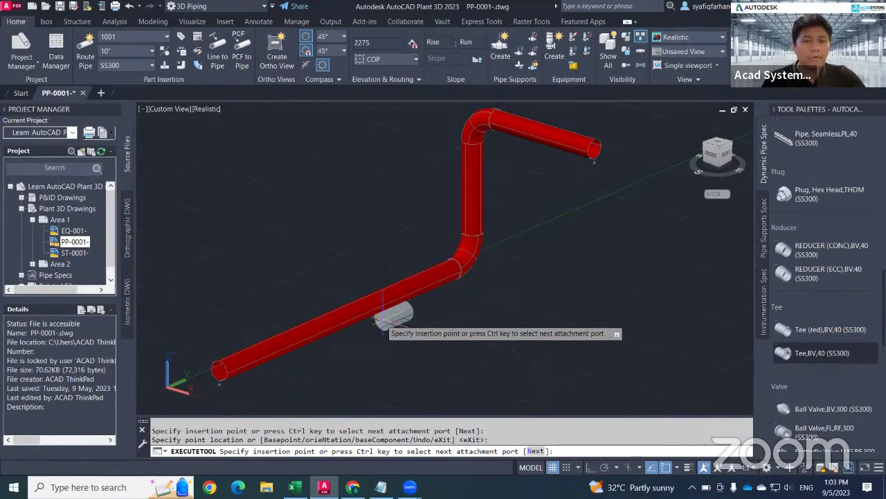
left_click(392, 302)
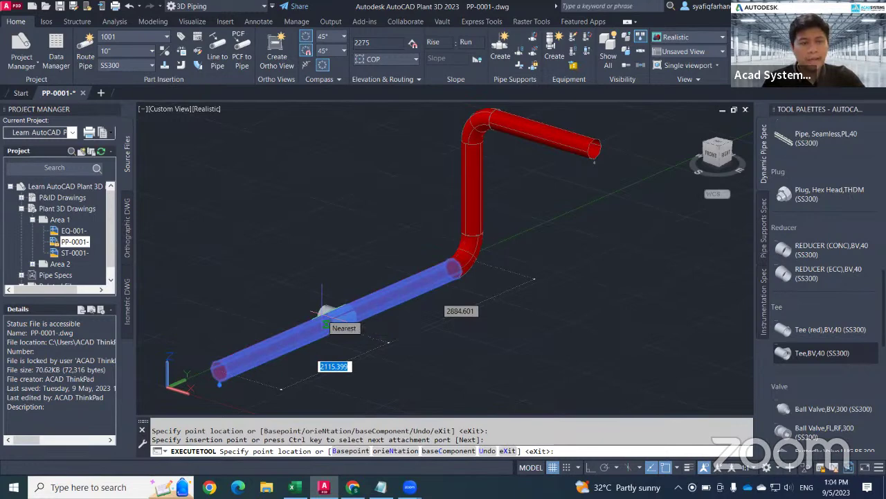
Step: Cycle through the tee's base points and orientations while it is attached to the first horizontal run
type("b")
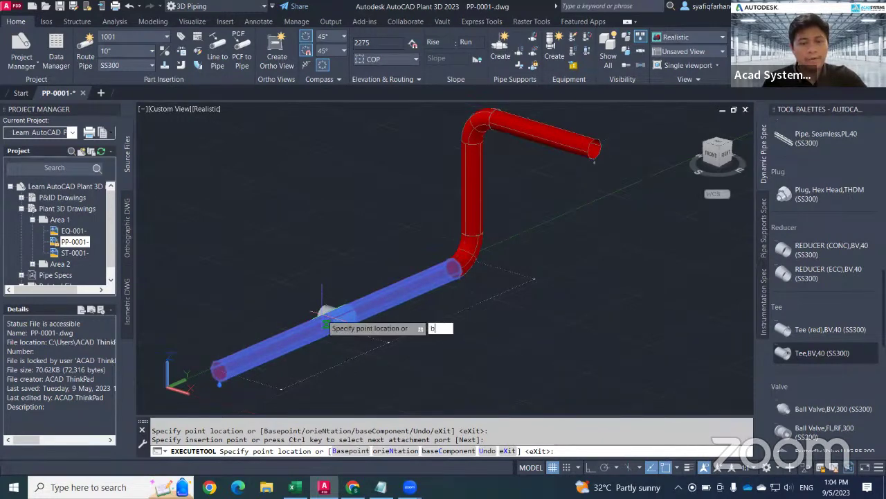
key("Return")
type("b")
key("Return")
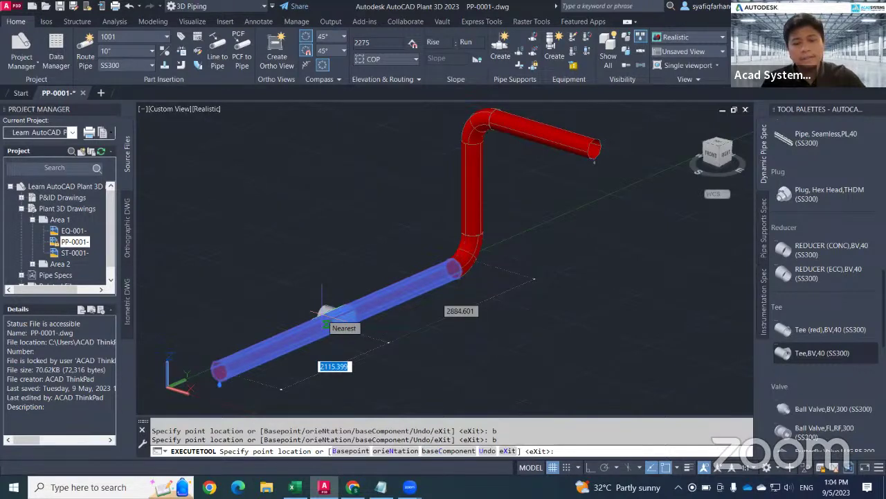
type("n")
key("Return")
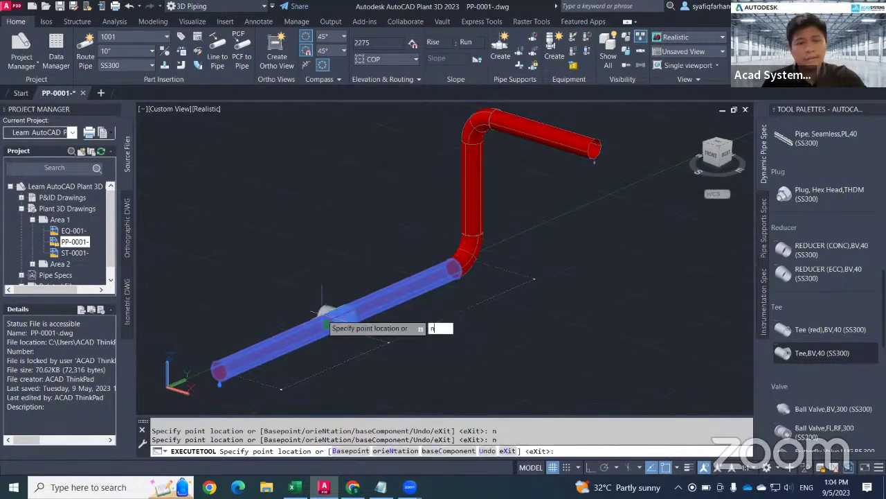
type("n")
key("Return")
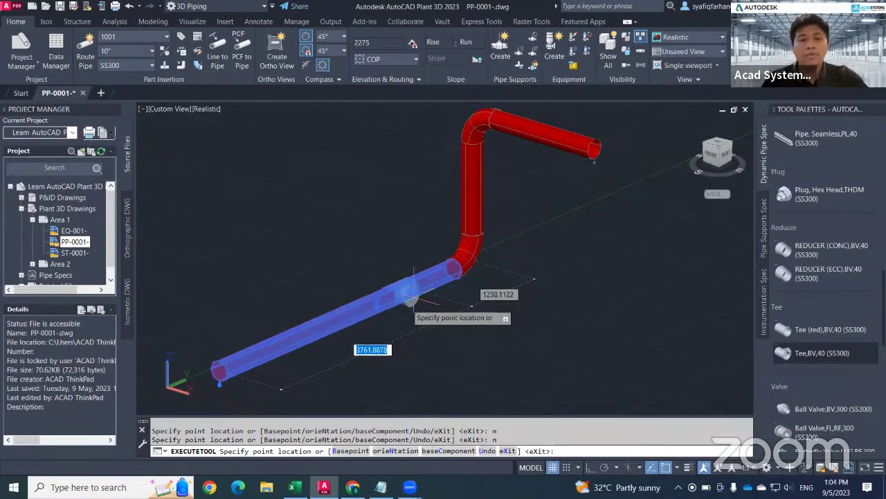
Step: Switch between the tee's distance dimensions along the horizontal run and leave the point placement
scroll(407, 317, "up", 2)
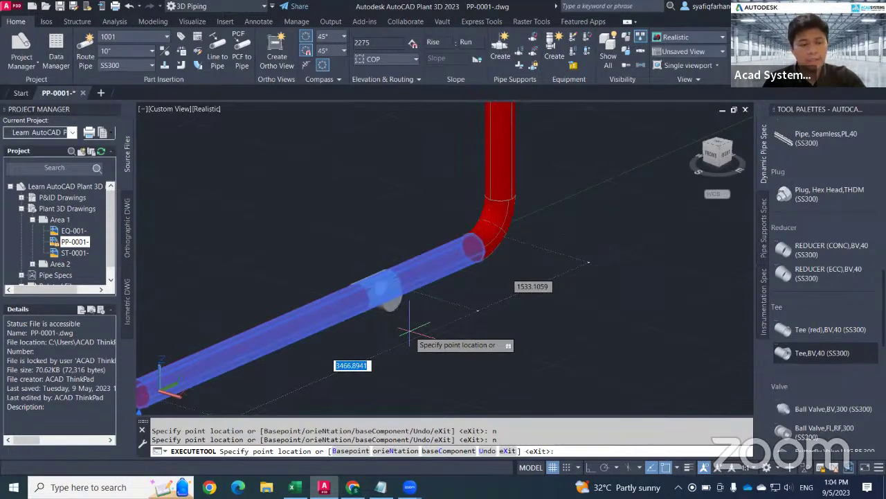
key("Tab")
key("Tab")
key("Tab")
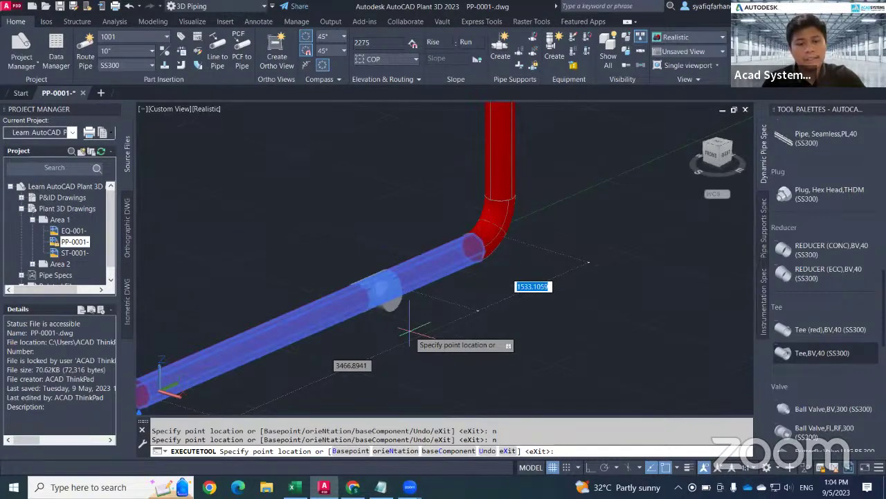
key("Return")
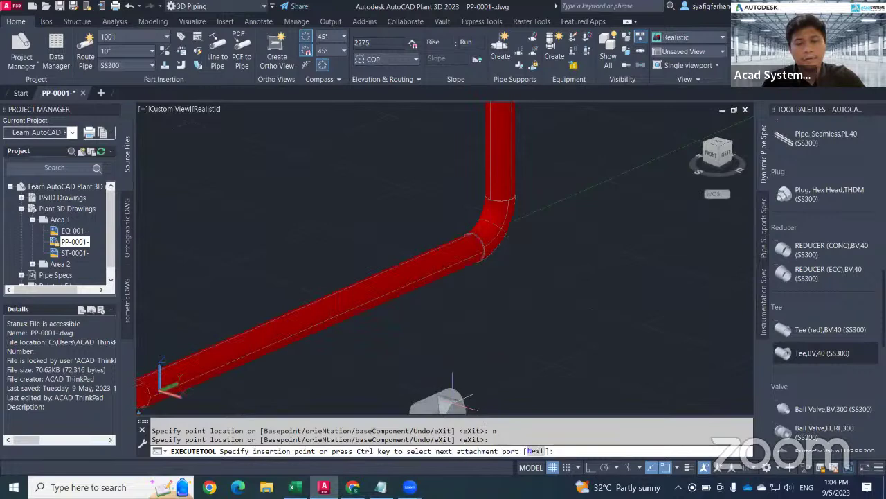
Step: Attach the tee to the first horizontal run again and select the lower elbow as its base component
left_click(361, 289)
type("c")
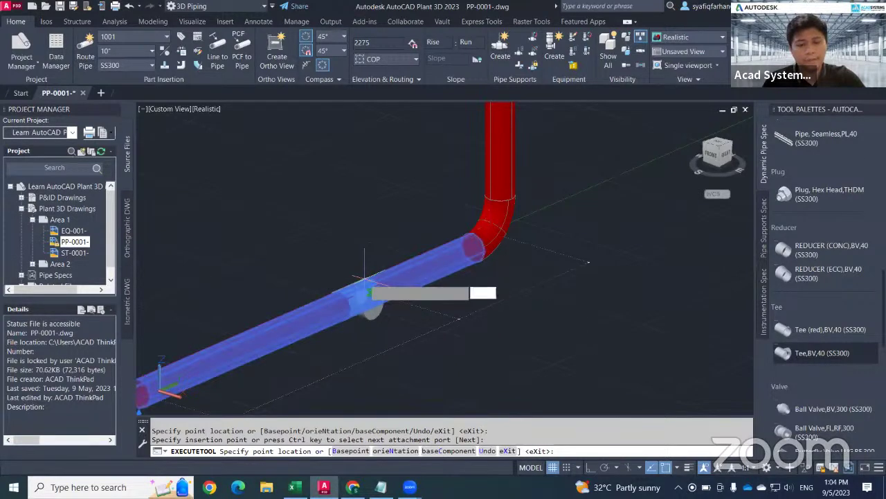
key("Return")
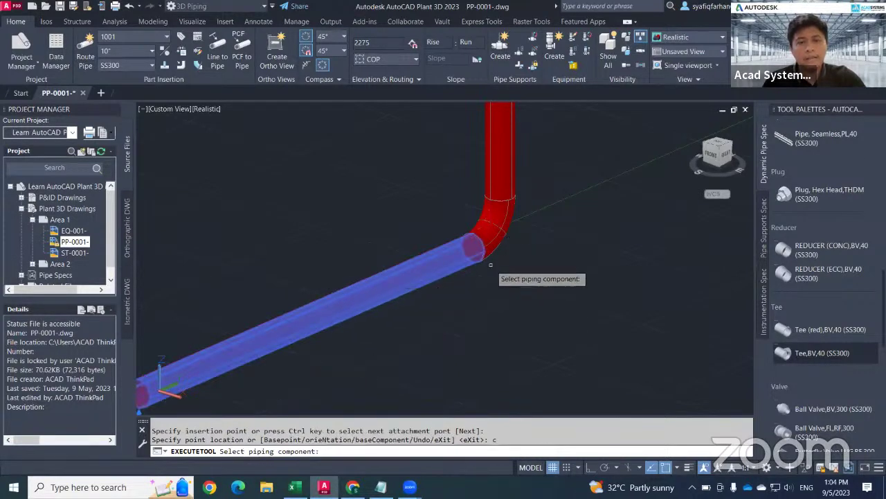
left_click(476, 248)
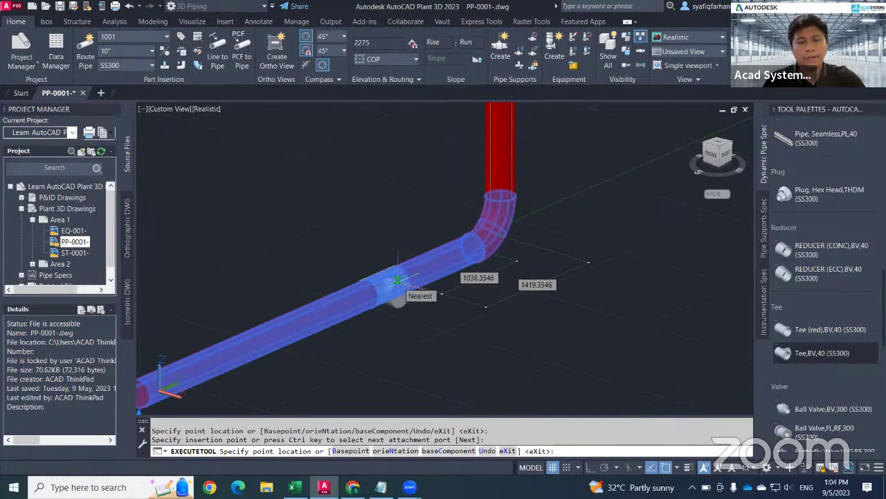
Step: Place the tee 1500 mm from the lower elbow's centre with a rotation angle of -90 degrees
middle_click_drag(398, 279, 435, 305, "shift")
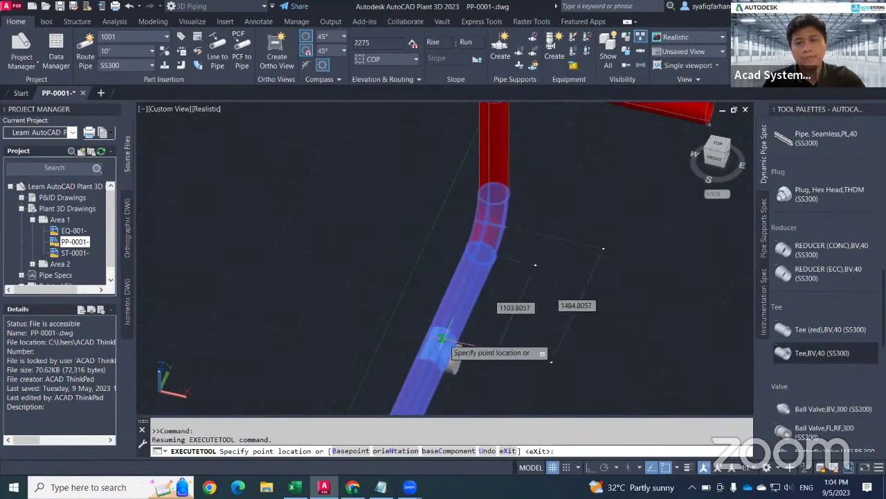
key("Tab")
key("Tab")
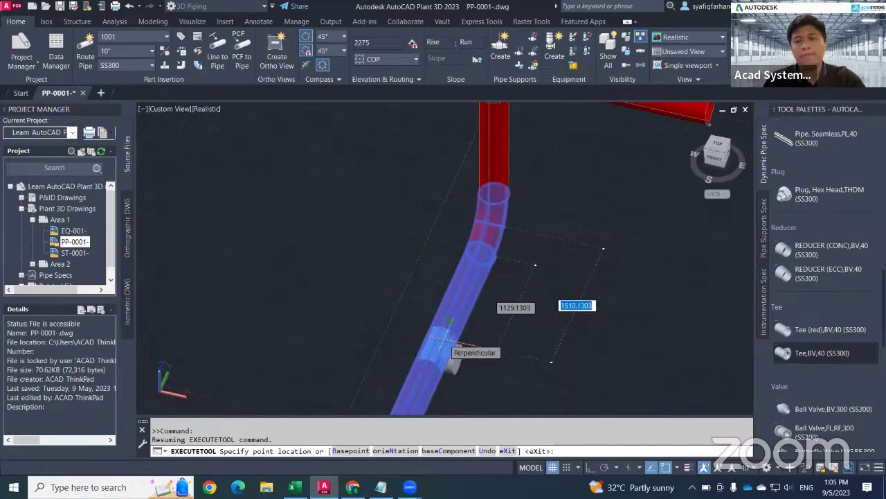
type("1500")
key("Return")
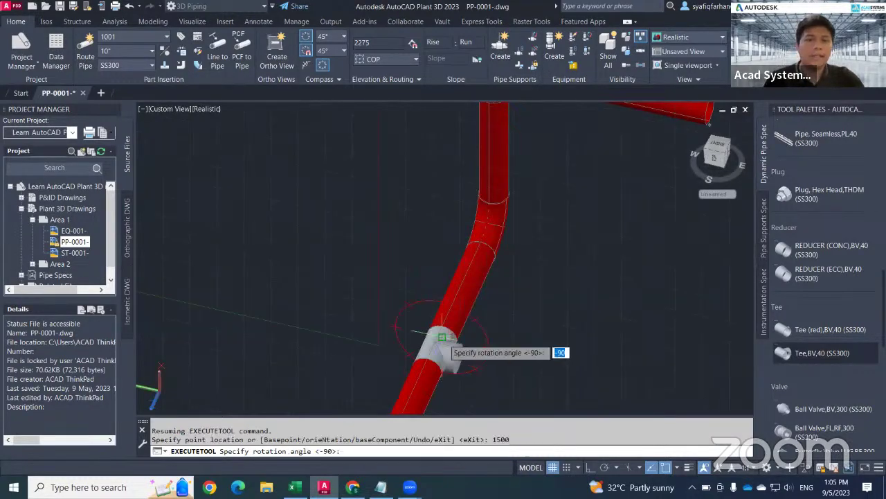
key("Return")
key("Escape")
Step: Start inserting a Ball Valve,FL,RF,300 (SS300) on the pipe segment before the tee and cycle through its orientations
middle_click_drag(560, 336, 520, 348, "shift")
middle_click_drag(402, 327, 548, 307, "shift")
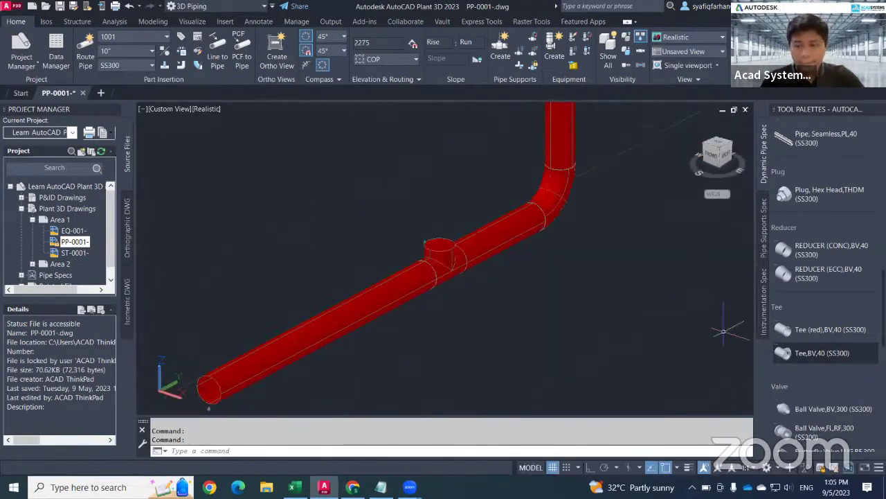
scroll(836, 359, "down", 3)
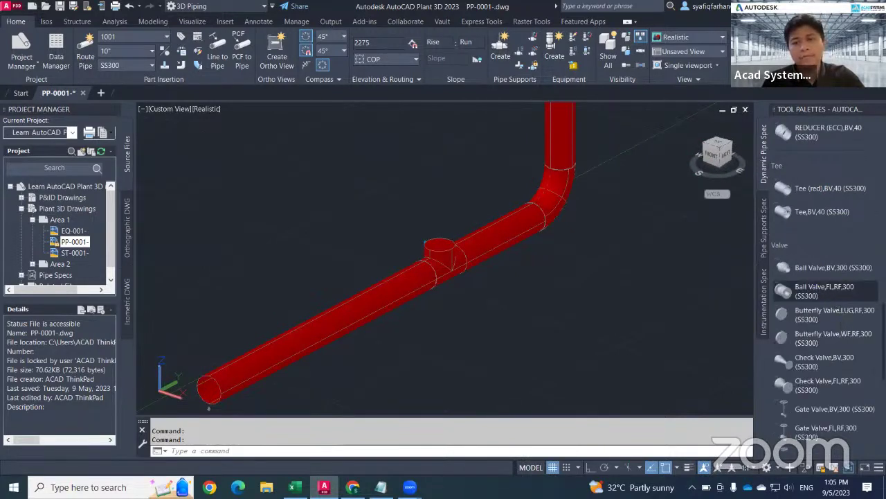
left_click(824, 290)
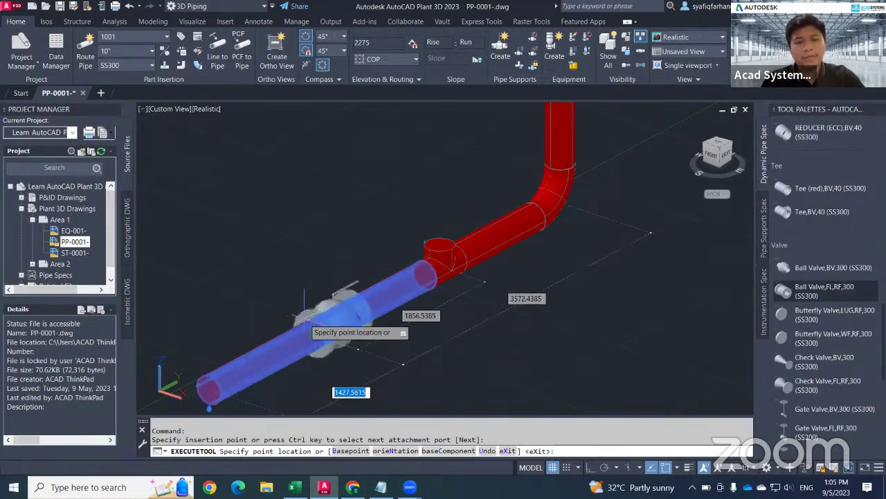
type("n")
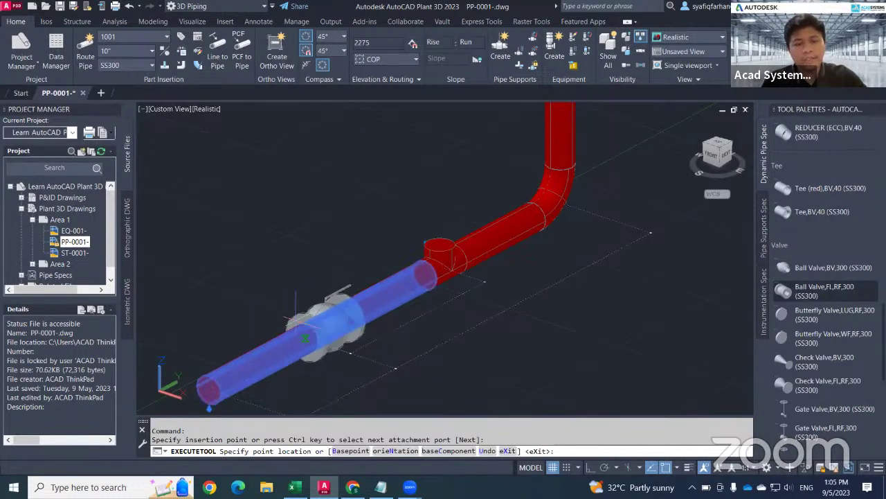
key("Return")
type("n")
key("Return")
type("n")
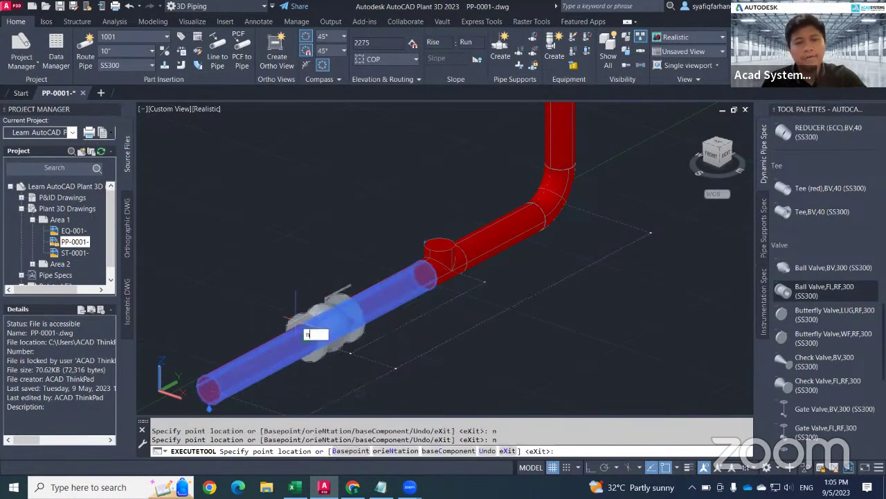
key("Return")
type("n")
key("Return")
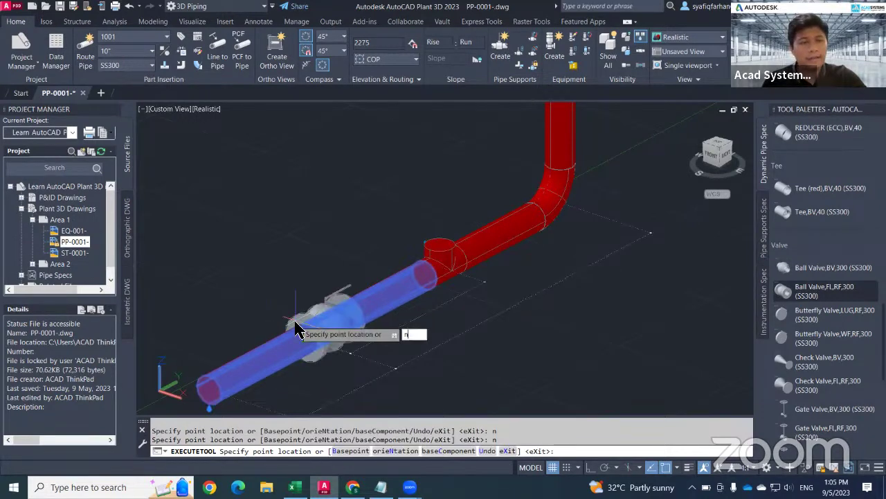
type("n")
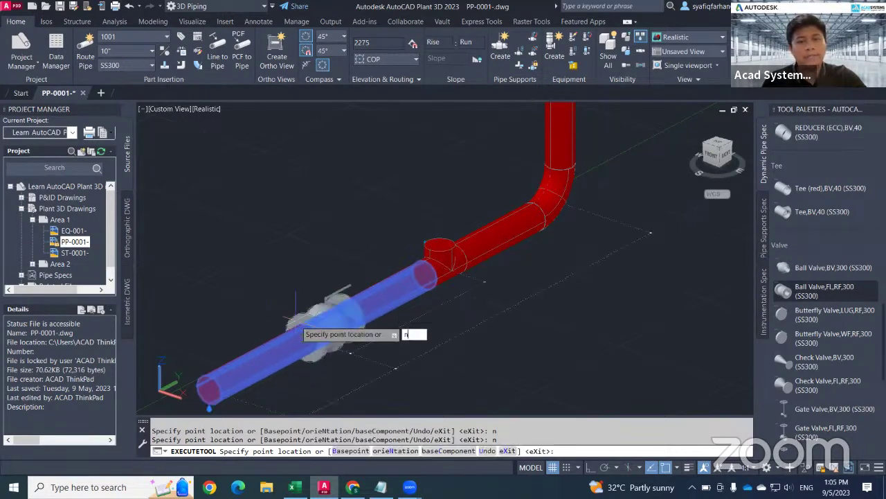
key("Return")
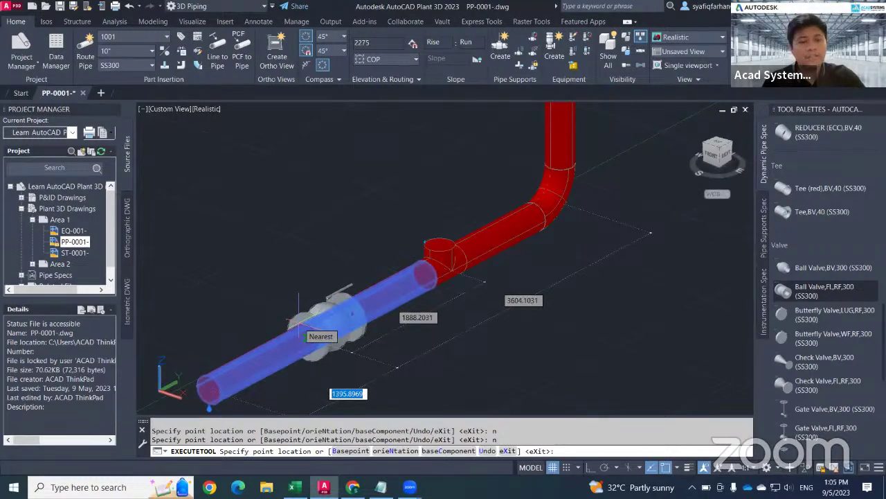
Step: Select the tee as the base component for positioning the ball valve
type("c")
key("Return")
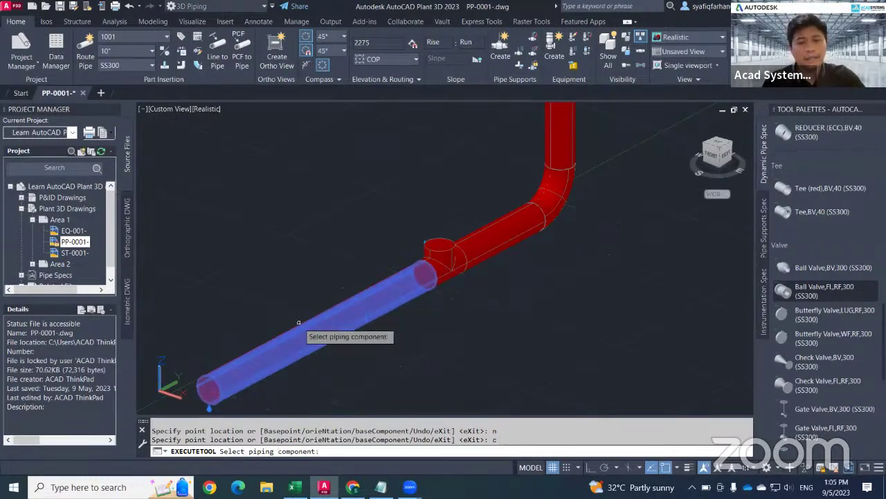
left_click(446, 279)
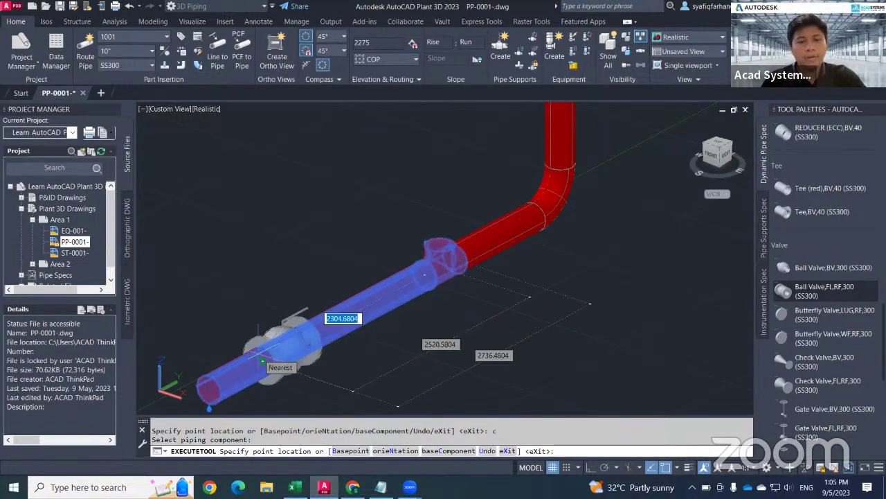
Step: Set the ball valve's base point and place it 1000 mm from the tee with a rotation angle of 0 degrees
type("b")
key("Return")
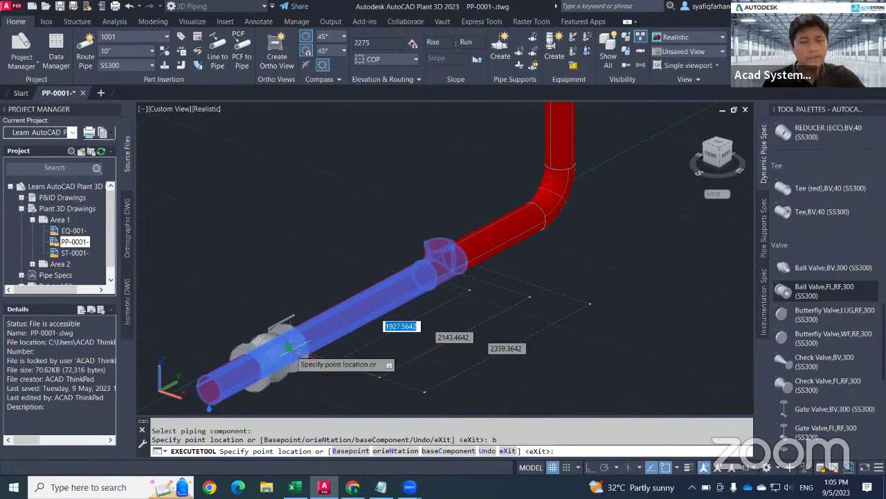
key("Tab")
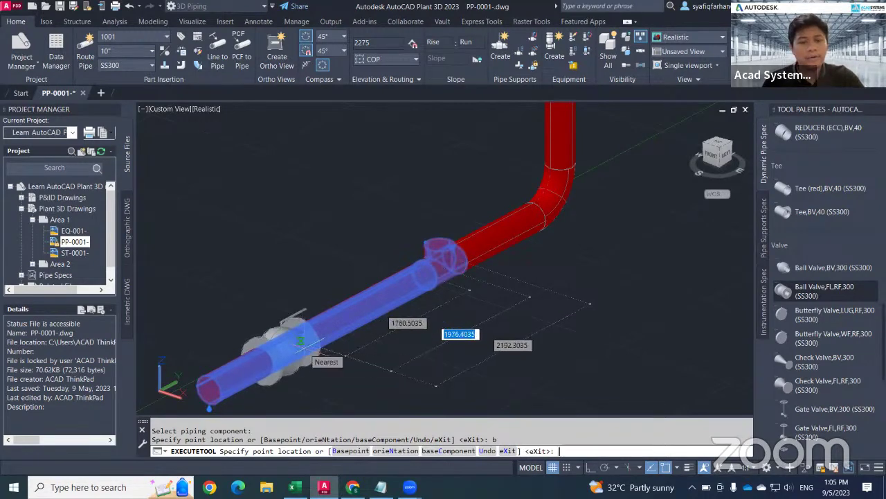
key("Tab")
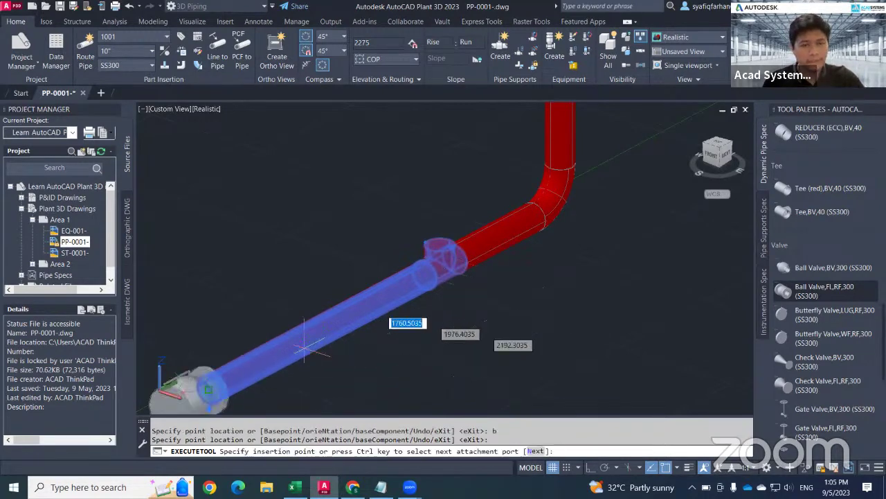
left_click(313, 334)
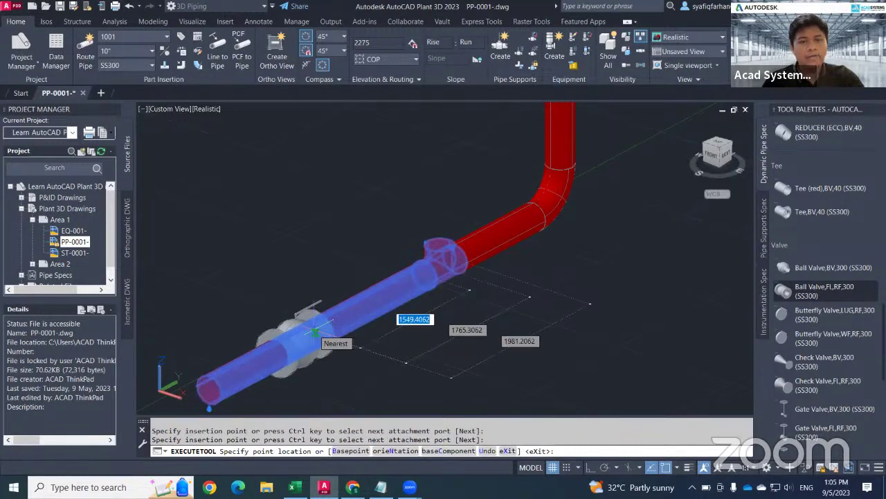
type("1000")
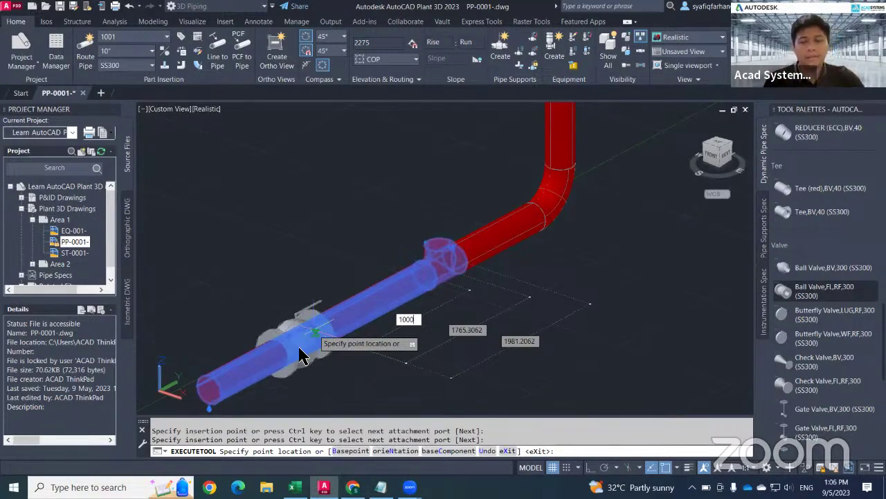
key("Return")
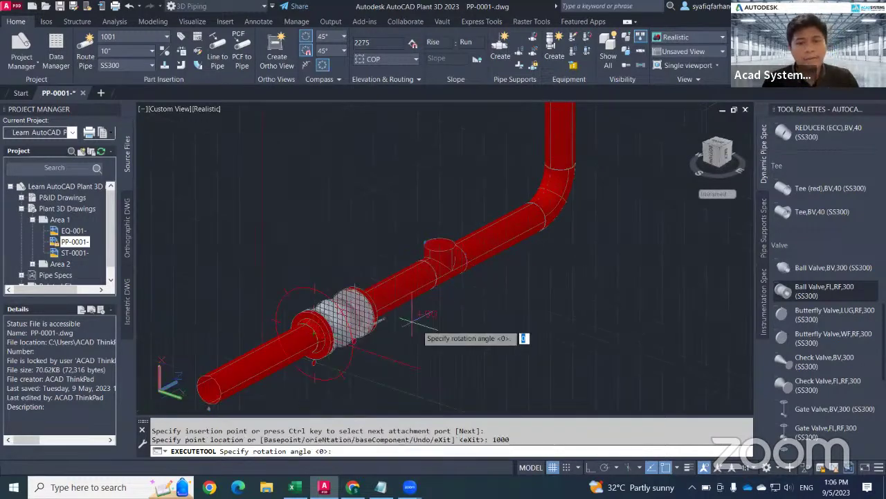
key("Return")
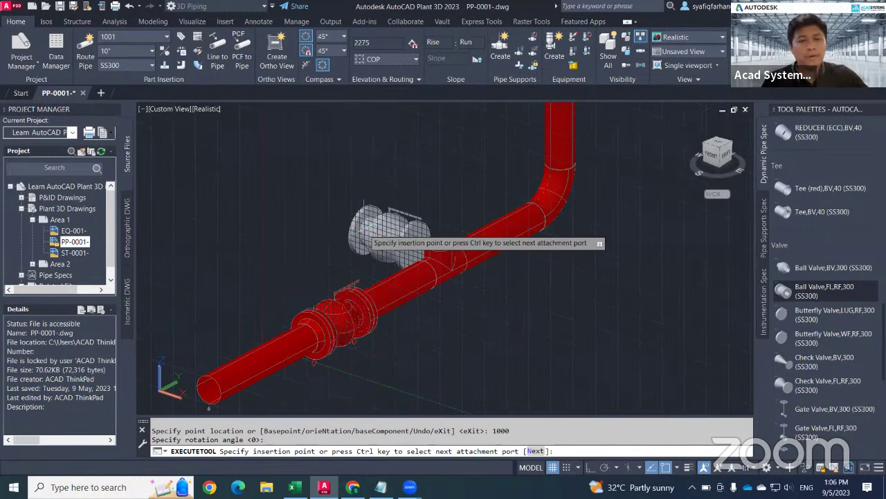
key("Escape")
scroll(364, 220, "down", 2)
middle_click_drag(364, 219, 274, 281, "shift")
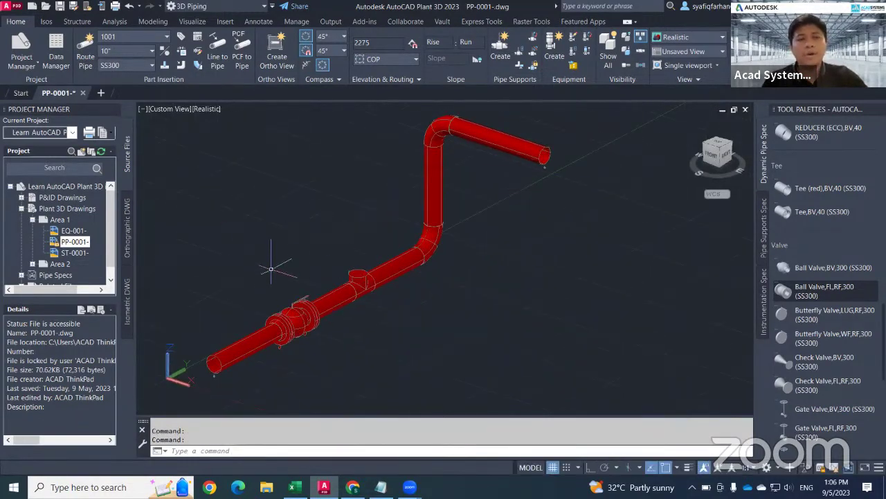
Step: Continue the pipe from the upper run's open end and add a Tee,BV,40 (SS300) at 500 mm with its branch pointing up
middle_click_drag(501, 315, 484, 338)
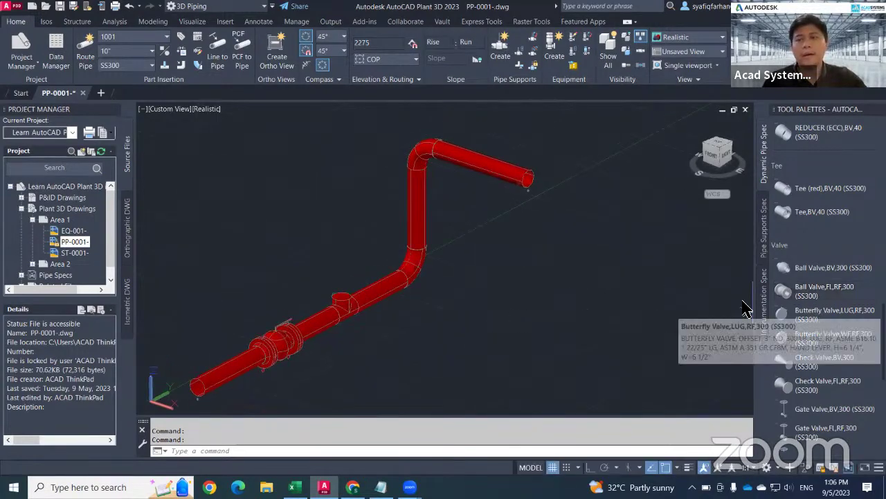
left_click(529, 181)
left_click(532, 180)
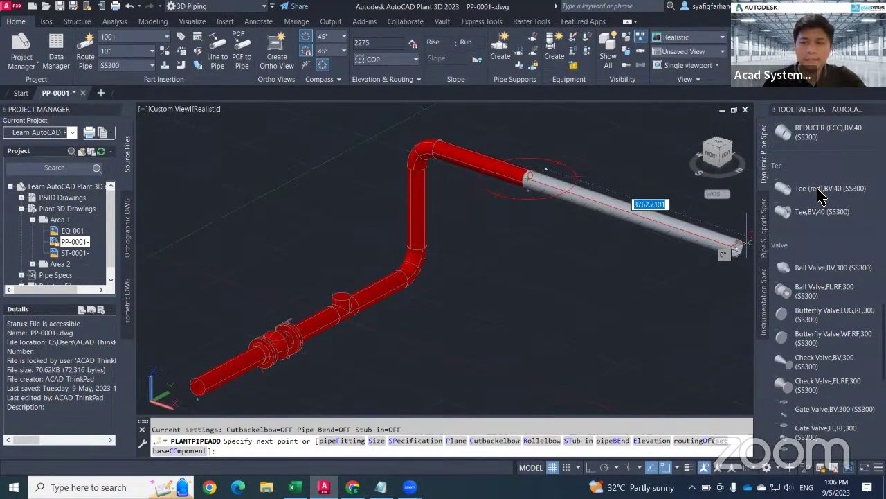
left_click(797, 211)
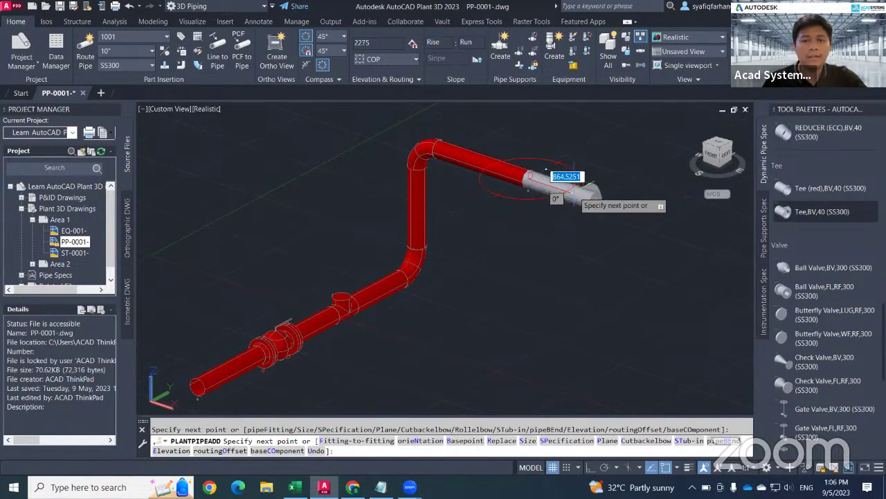
scroll(568, 199, "up", 2)
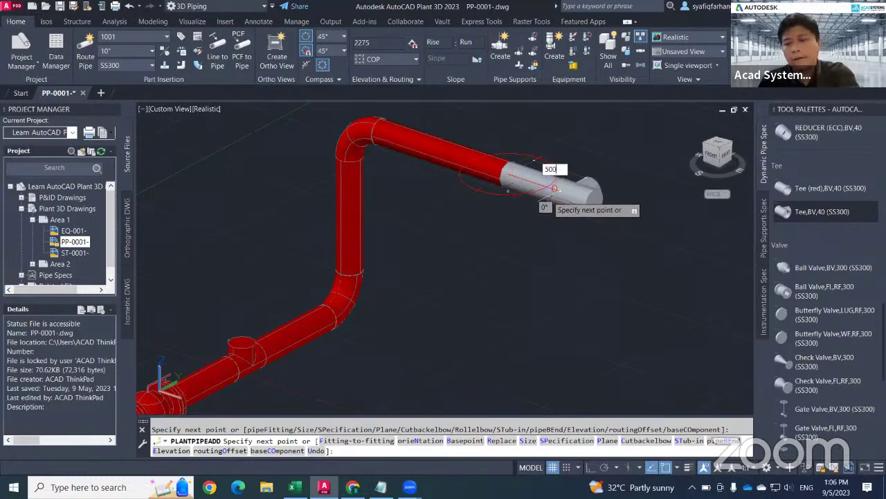
key("Return")
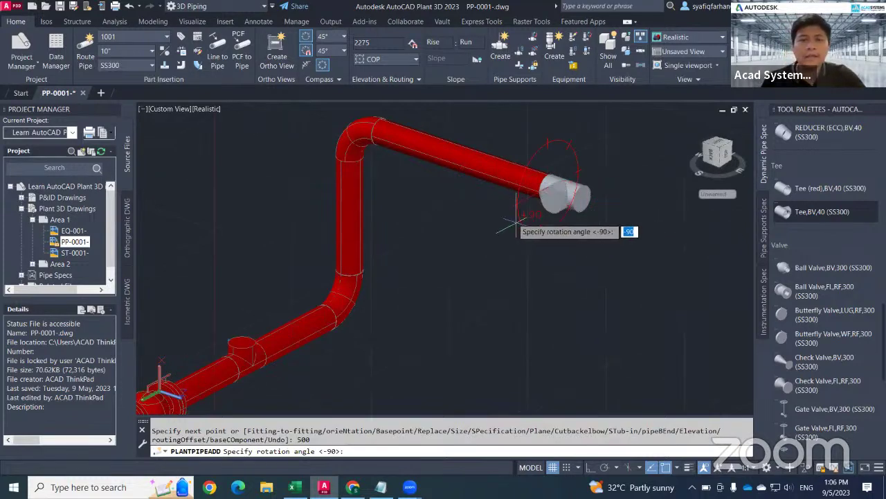
left_click(551, 156)
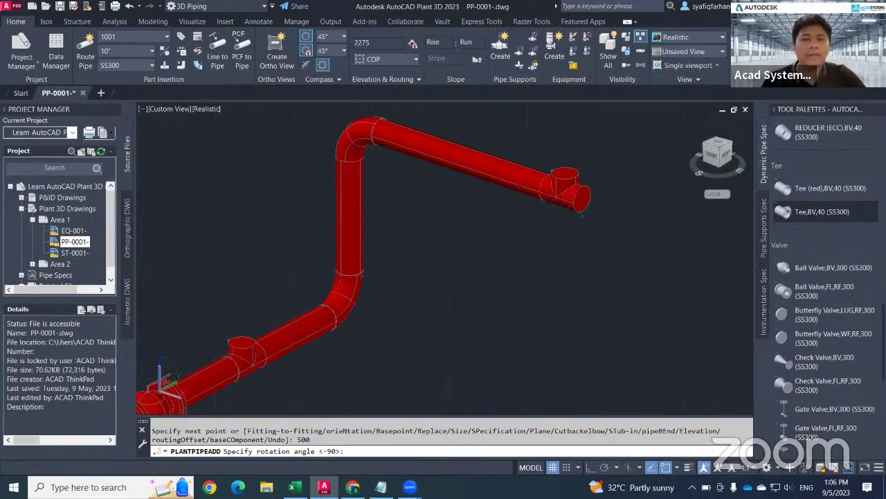
Step: Route the pipe straight on past the upper tee, turn it 90 degrees horizontally, and finish with a short run
middle_click_drag(628, 268, 527, 257)
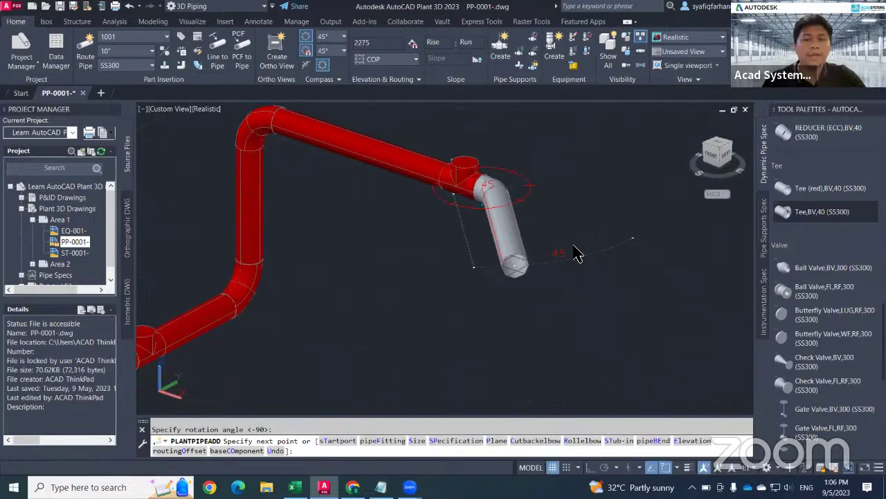
left_click(635, 251)
left_click(521, 316)
key("Escape")
scroll(489, 320, "down", 2)
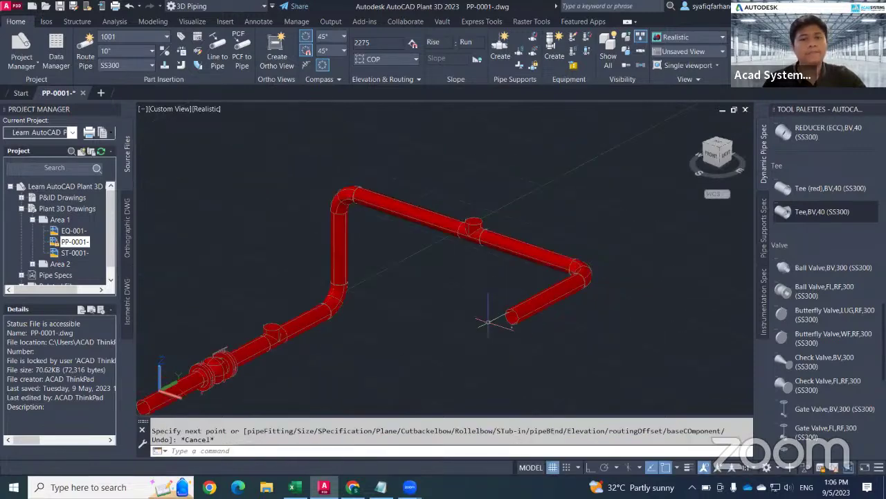
middle_click_drag(490, 320, 596, 250)
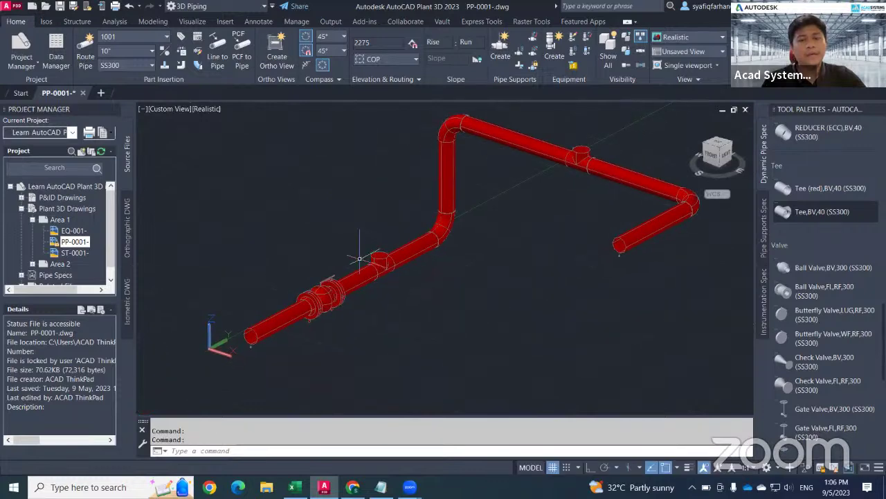
Step: Insert a SOCKOLET,BV,3000 (SS300) on the upper run 400 mm from the upper elbow, using the elbow as base component, rotated -45 degrees
scroll(513, 222, "up", 5)
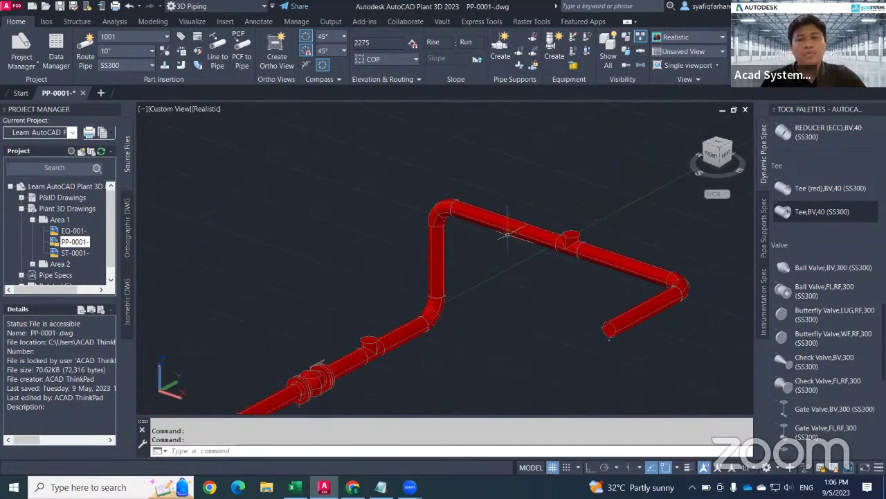
scroll(852, 249, "up", 8)
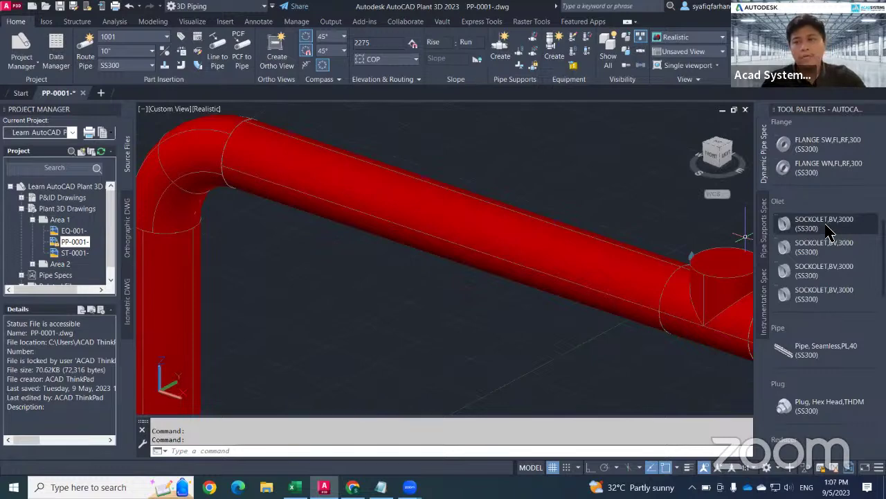
left_click(825, 223)
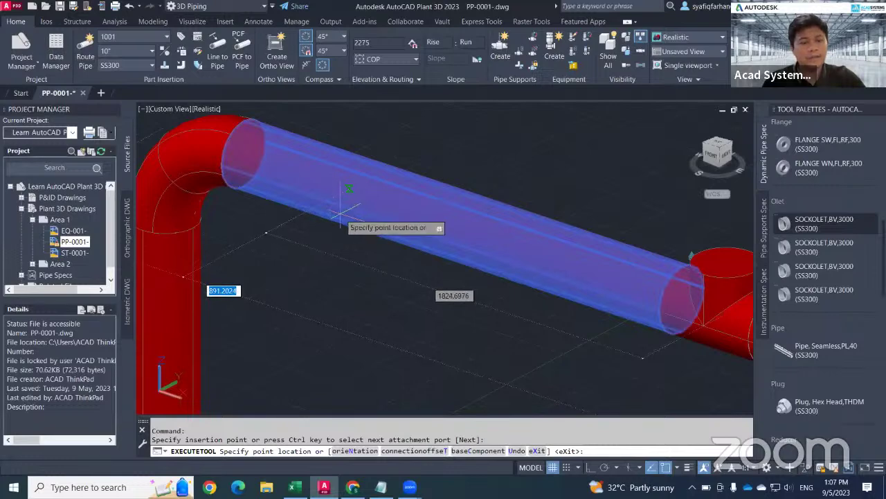
type("c")
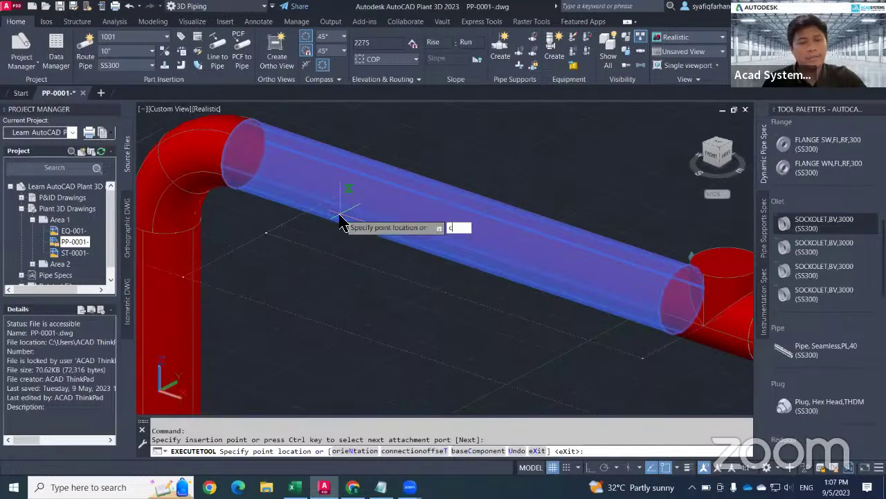
key("Return")
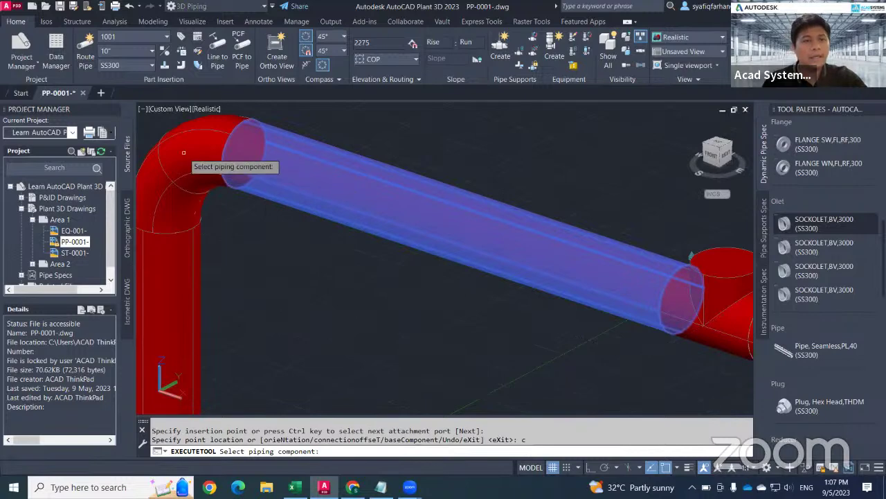
left_click(228, 170)
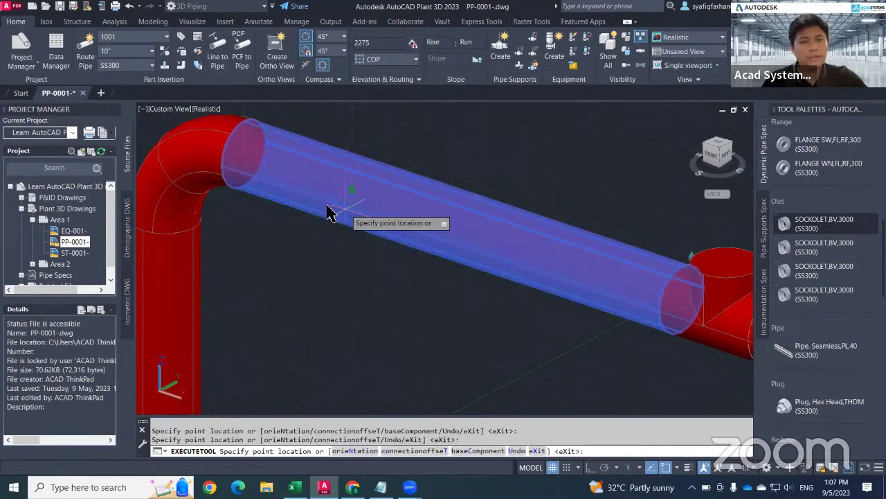
middle_click_drag(329, 213, 412, 300)
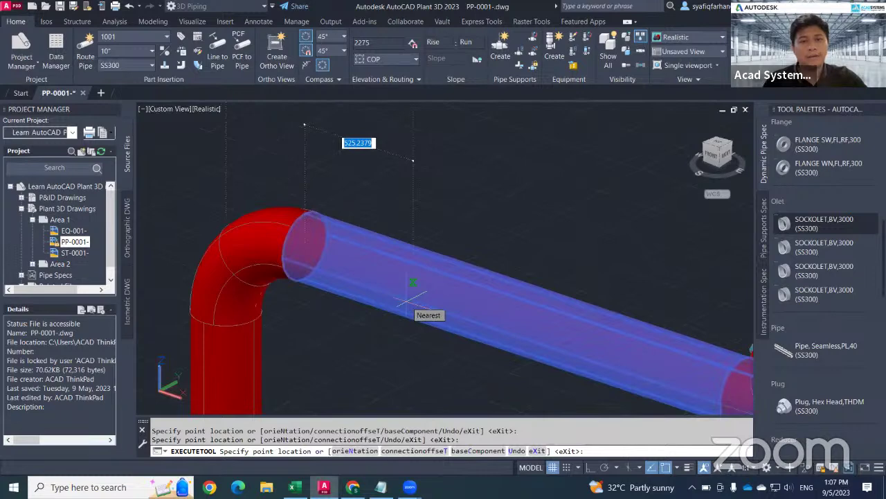
type("400")
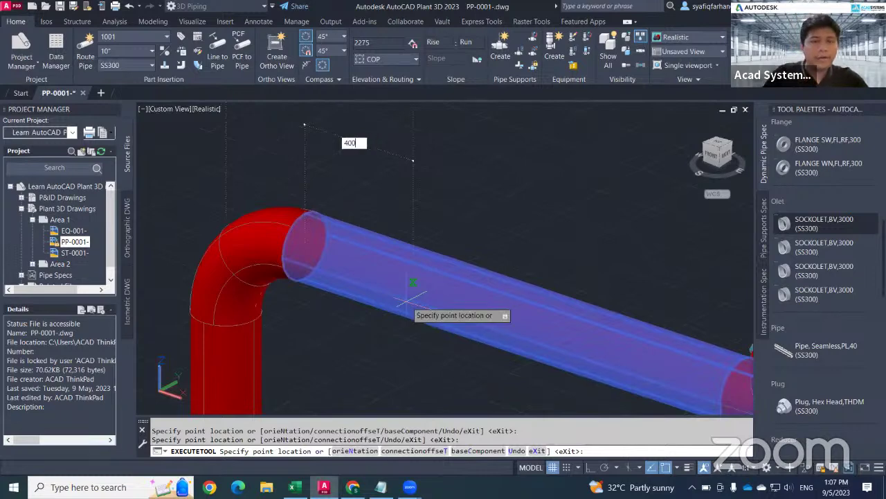
key("Return")
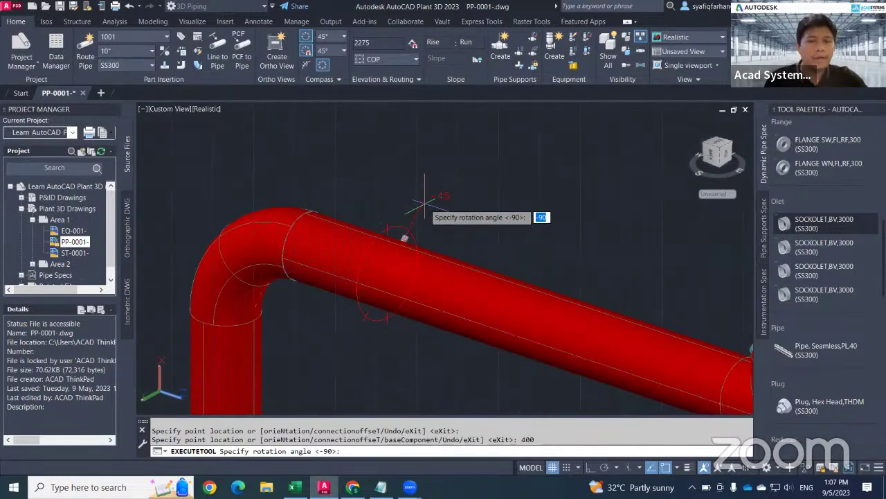
key("Return")
Step: Add a second sockolet on the front side of the upper run, 150 mm from the first sockolet as base component
left_click(443, 294)
type("c")
key("Return")
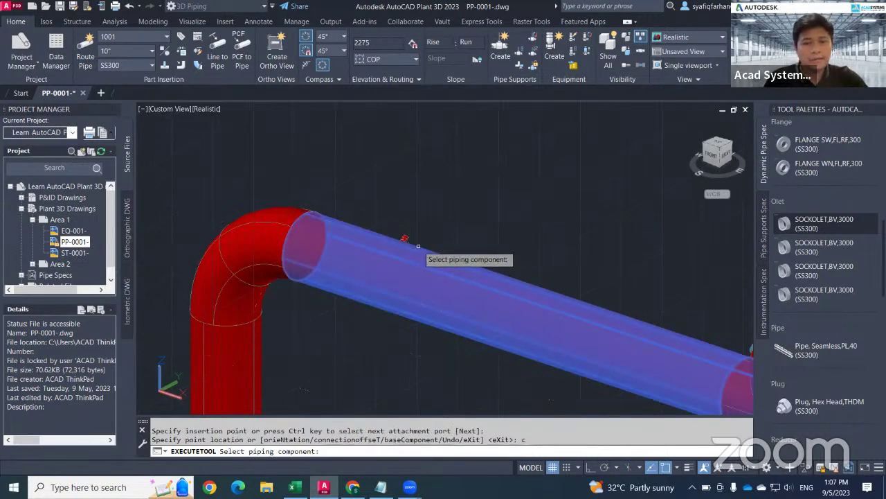
left_click(404, 239)
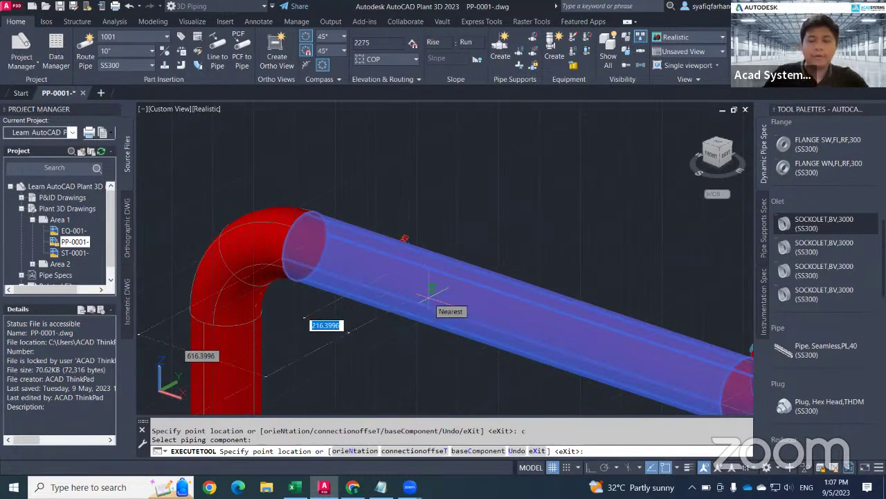
type("150")
key("Return")
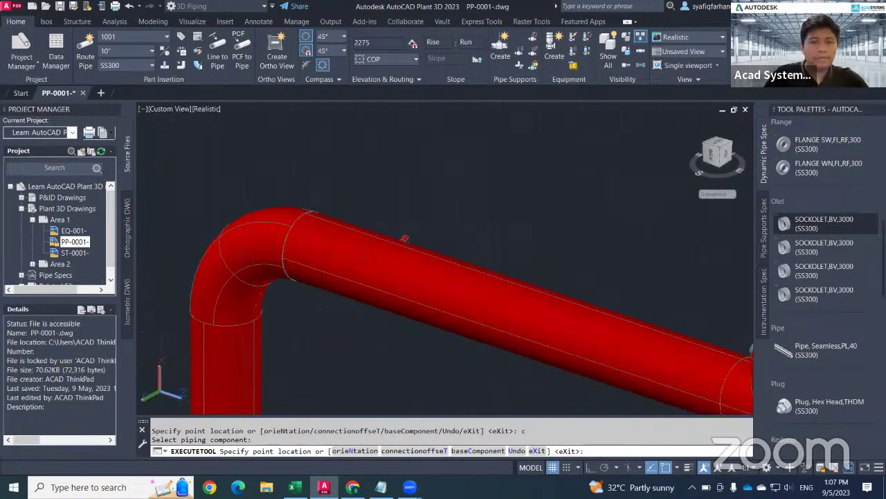
key("Return")
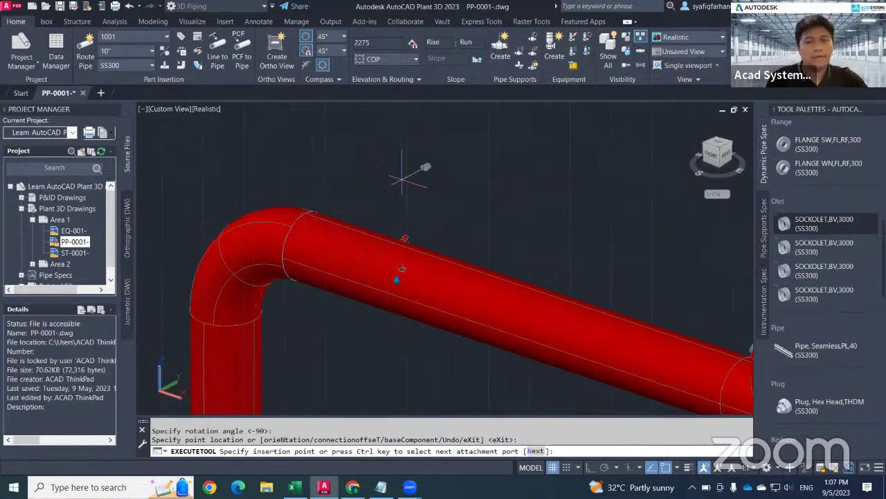
Step: Add a third sockolet 150 mm from the second sockolet as base component, with a rotation angle of -90 degrees, and end the insertion
left_click(443, 283)
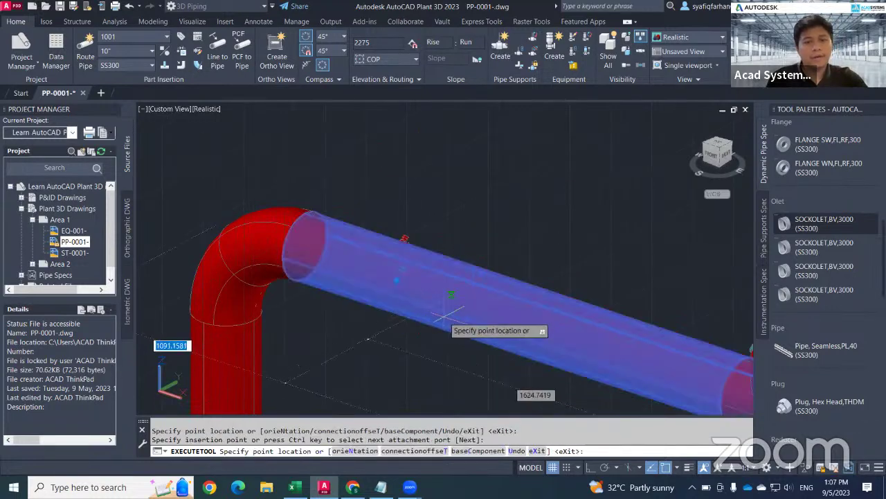
type("c")
key("Return")
left_click(397, 267)
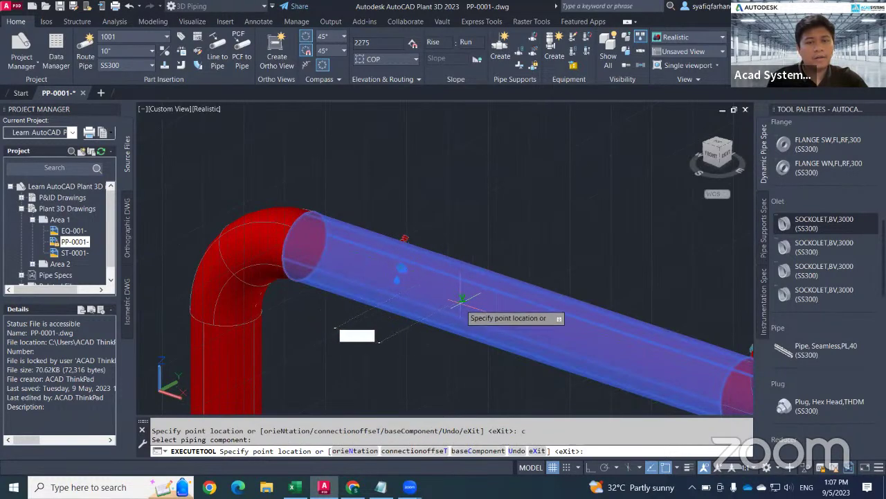
type("150")
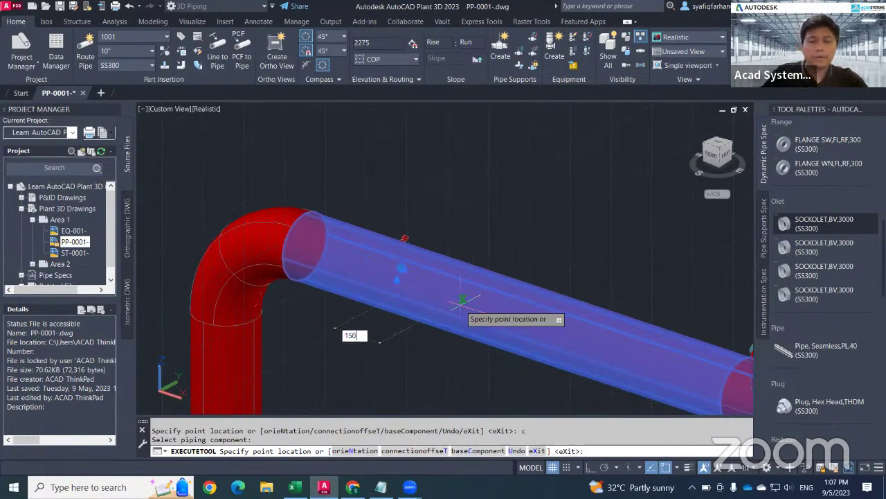
key("Return")
key("Return")
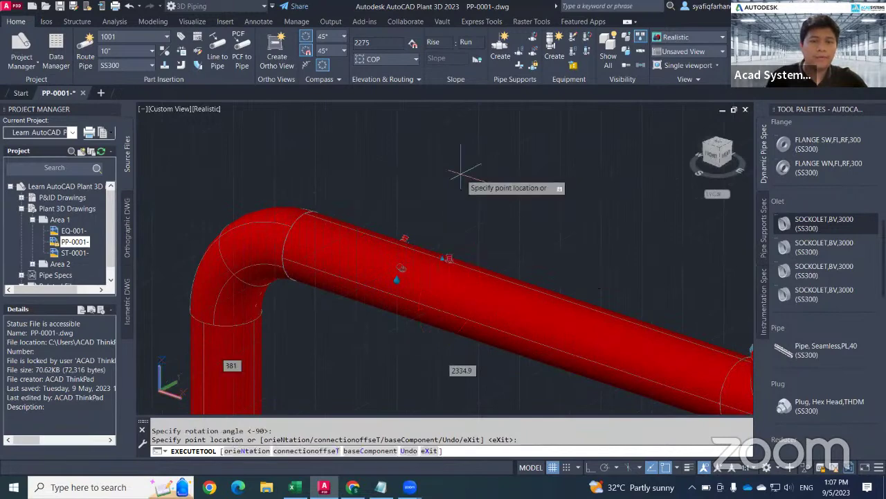
scroll(437, 266, "up", 3)
key("Escape")
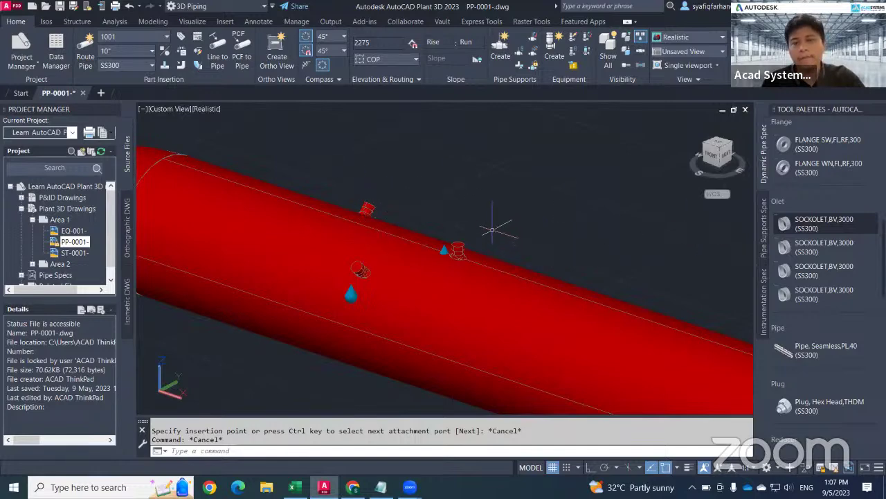
Step: Route a 1/2" pipe vertically out of the upright sockolet, turn it 90 degrees horizontally, and end the routing
left_click(456, 248)
scroll(467, 251, "up", 2)
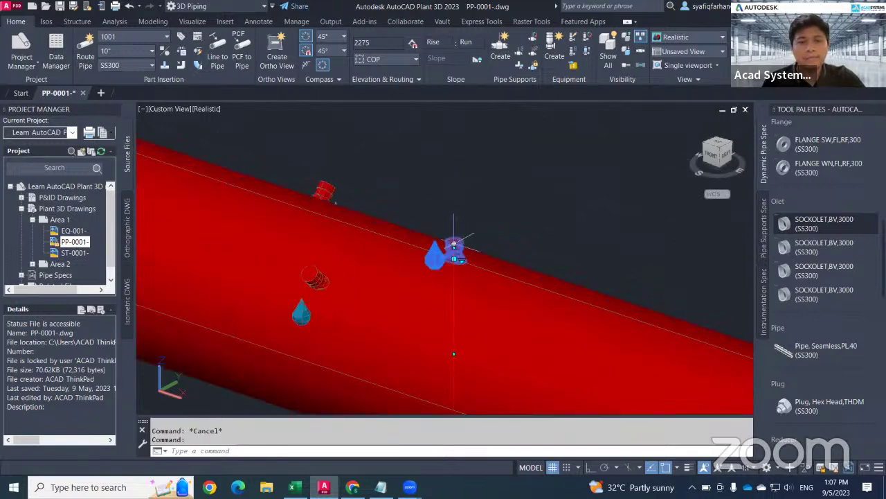
left_click(453, 244)
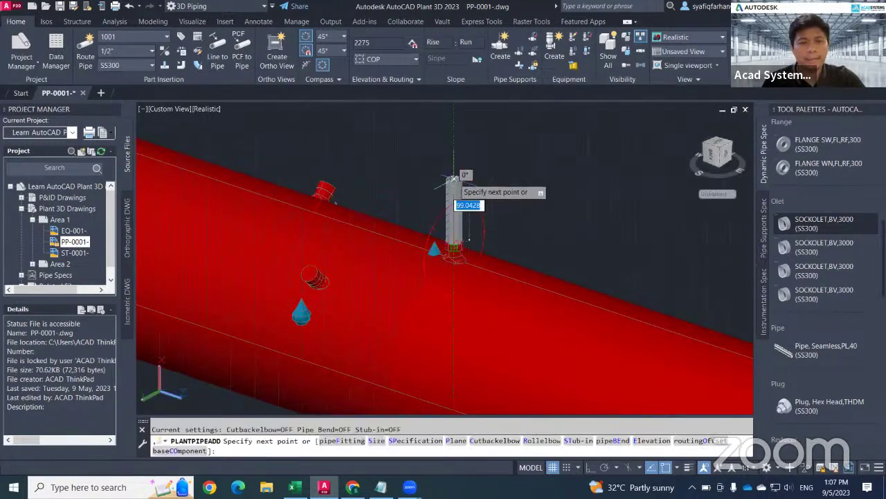
left_click(578, 149)
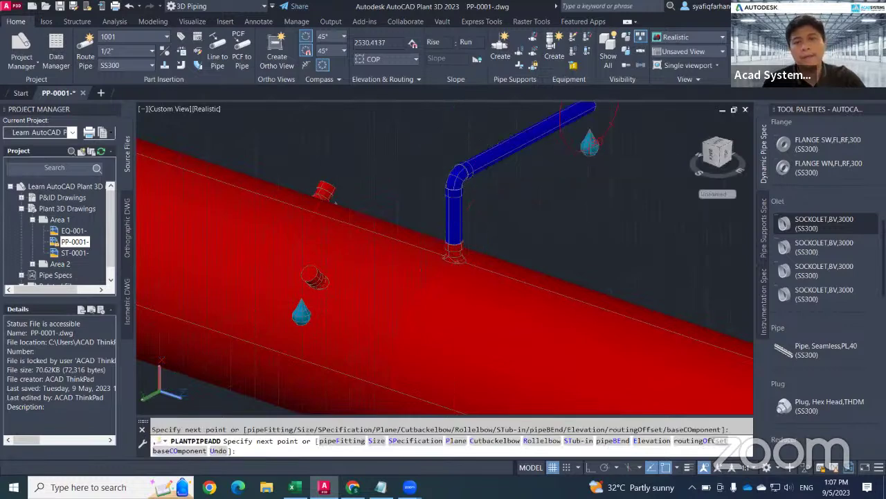
key("Escape")
scroll(557, 233, "down", 3)
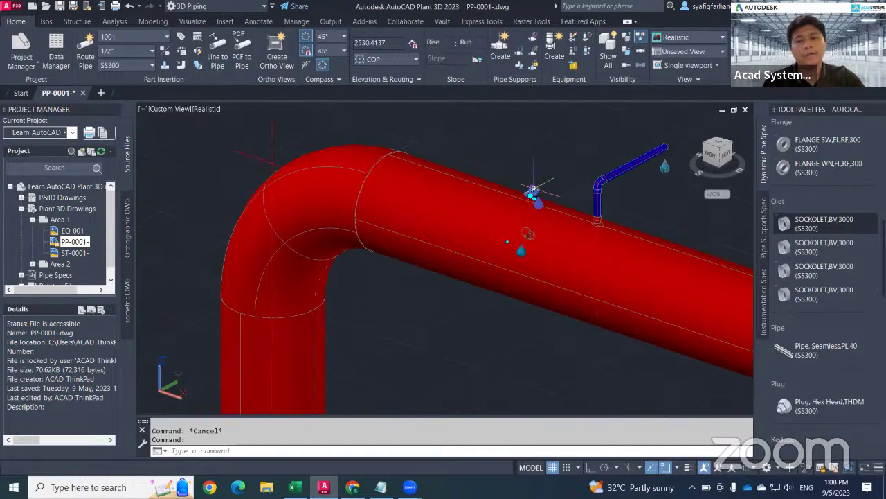
Step: Route a 1/2" pipe out of the angled sockolet, turn it 90 degrees parallel to the main run, and end the routing
left_click(532, 193)
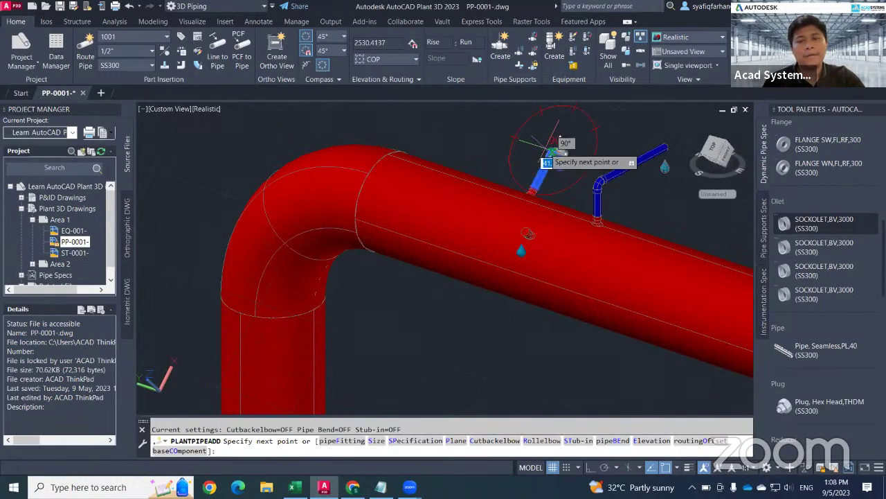
left_click(556, 151)
middle_click_drag(595, 141, 533, 234)
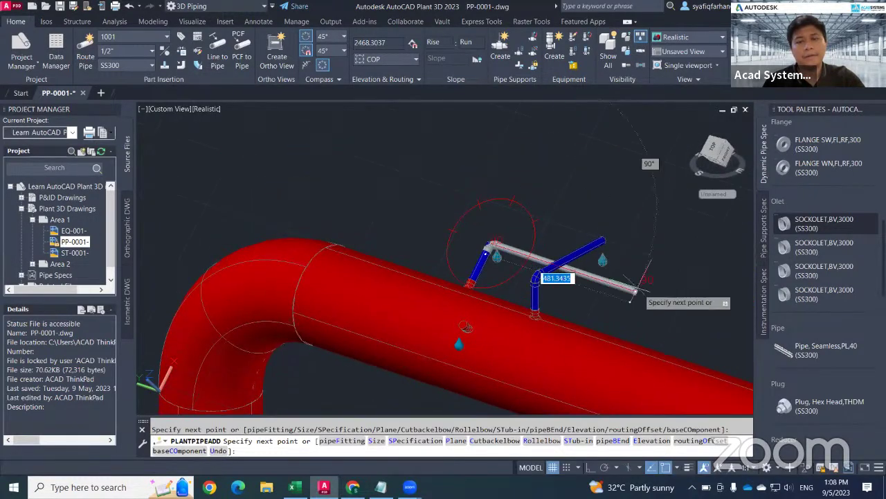
left_click(643, 317)
key("Escape")
middle_click_drag(586, 322, 620, 325, "shift")
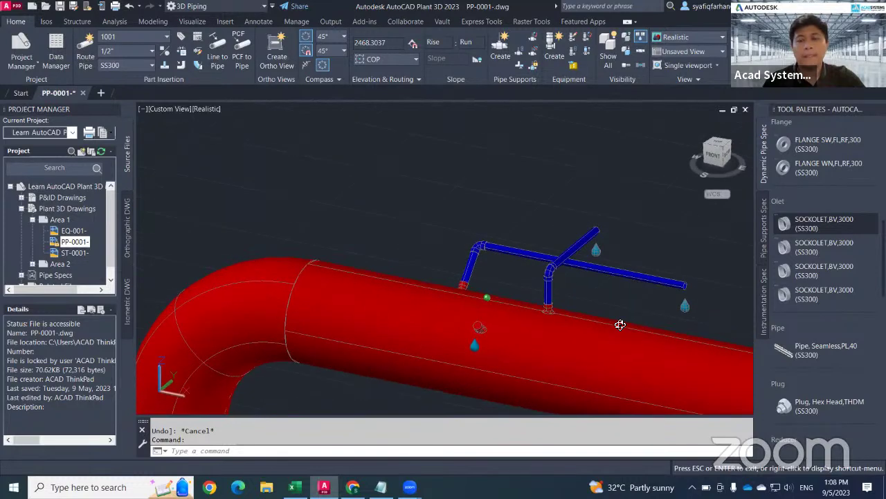
key("Escape")
Step: Return the model to the home view and set the visual style to 2D Wireframe
scroll(478, 327, "down", 3)
middle_click_drag(478, 327, 499, 263)
left_click(690, 124)
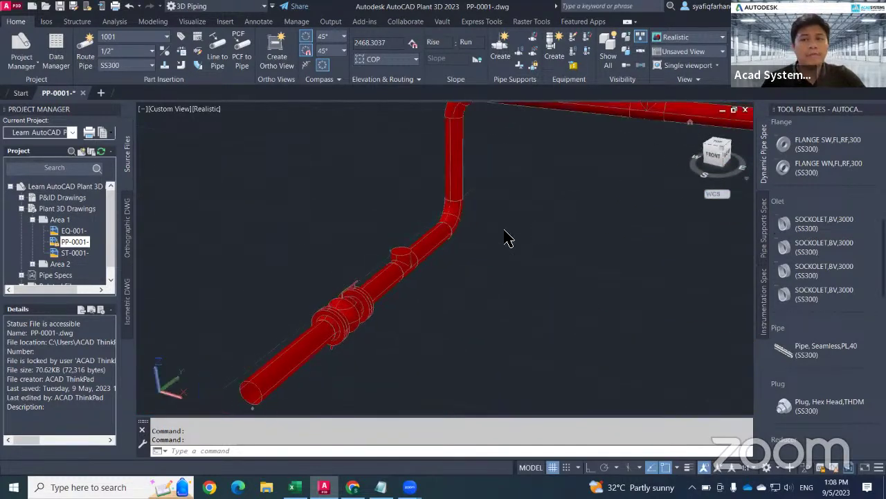
left_click(204, 111)
left_click(219, 141)
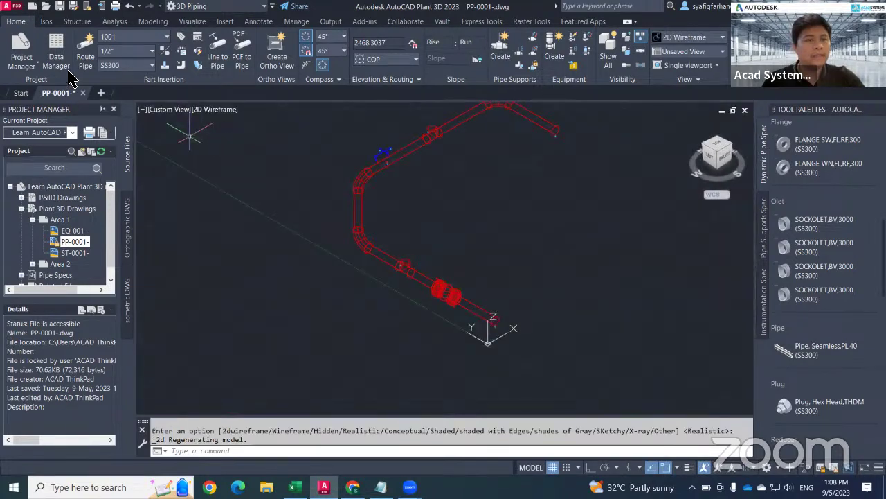
Step: Set the pipe size to 8" and route a straight pipe 30000 long in open space beside line 1001
left_click(124, 52)
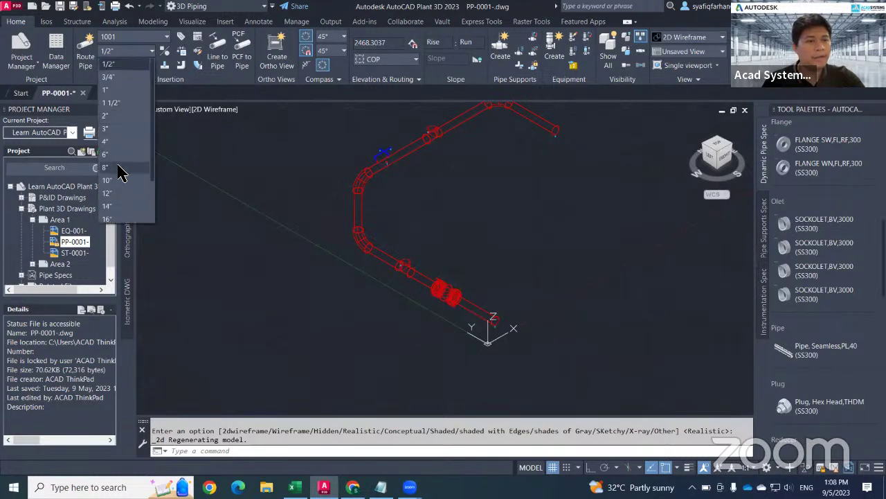
left_click(119, 173)
left_click(85, 56)
middle_click_drag(346, 310, 471, 269)
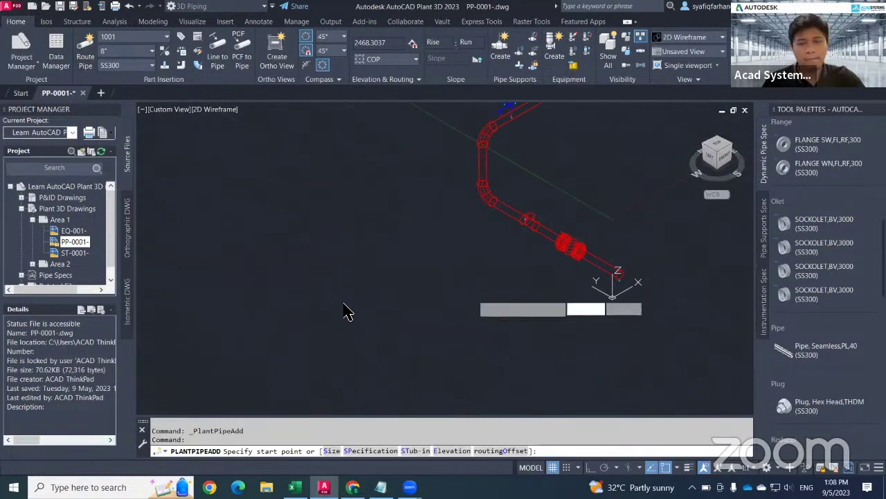
left_click(346, 311)
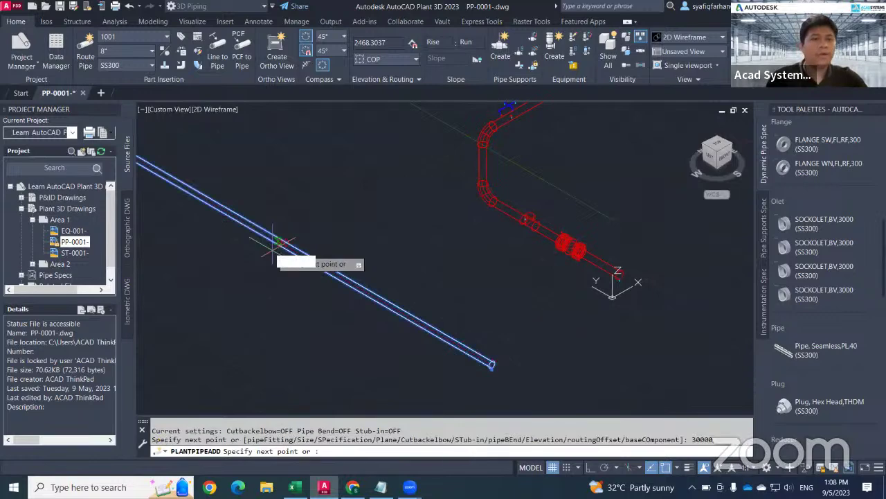
key("Escape")
scroll(281, 302, "down", 3)
middle_click_drag(284, 303, 476, 298)
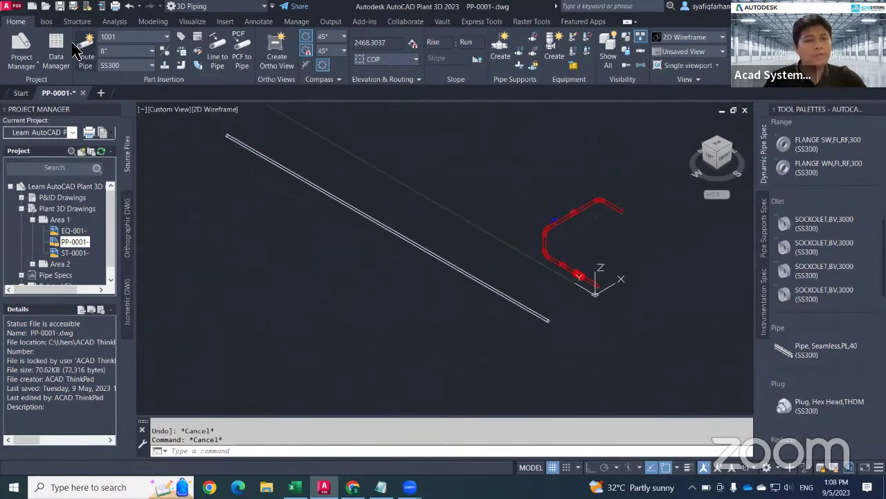
Step: Route a second straight 8" pipe 30000 long parallel to the first one
left_click(81, 59)
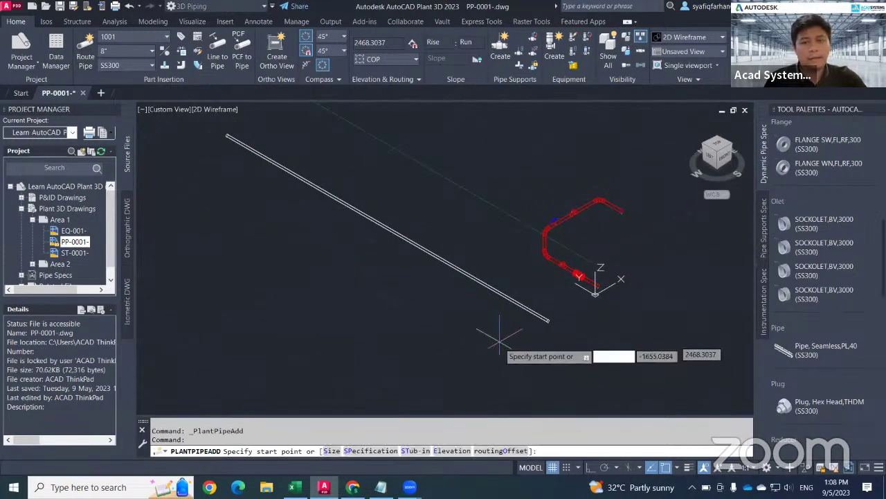
left_click(500, 345)
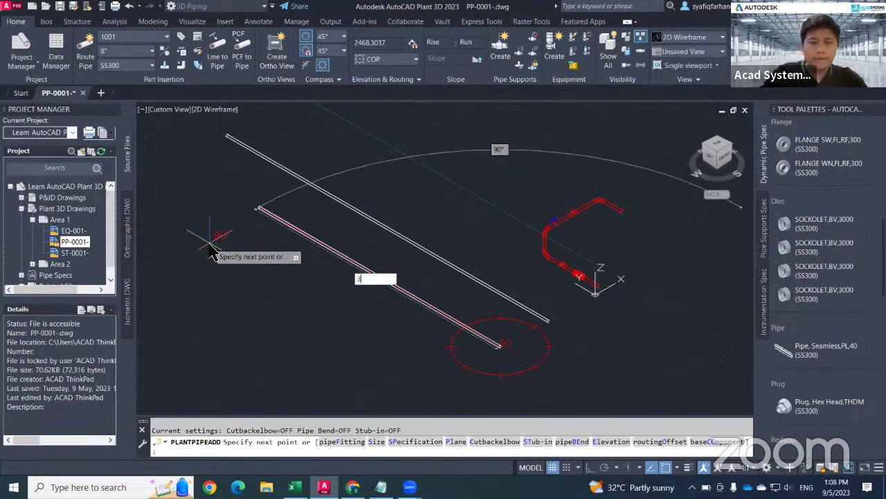
left_click(211, 251)
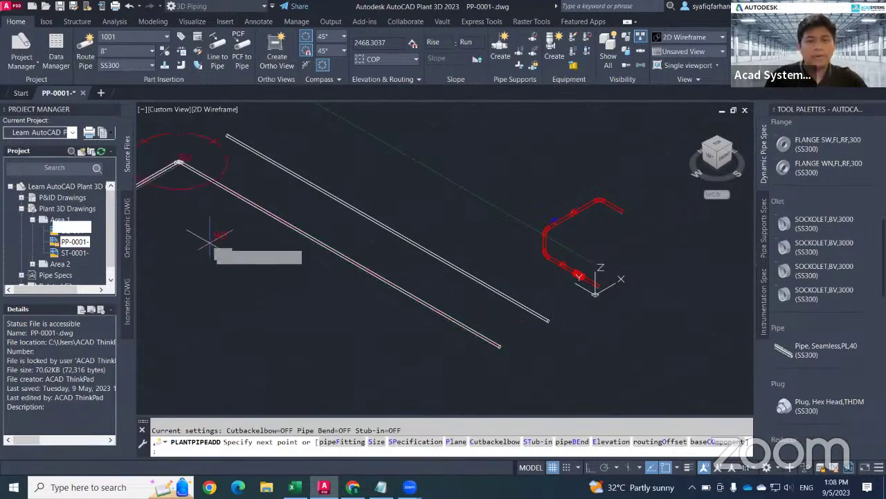
key("Escape")
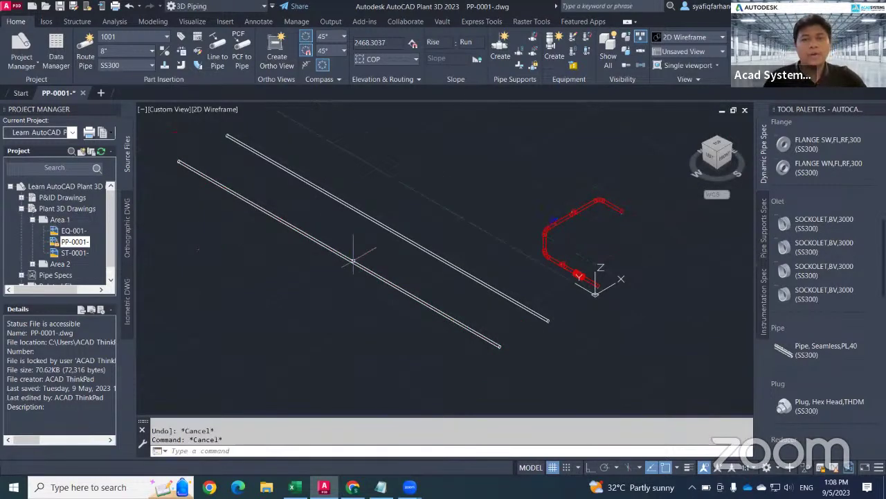
Step: Start adding field welds to the first 8" pipe and place a weld 6000 from its near end
left_click(484, 280)
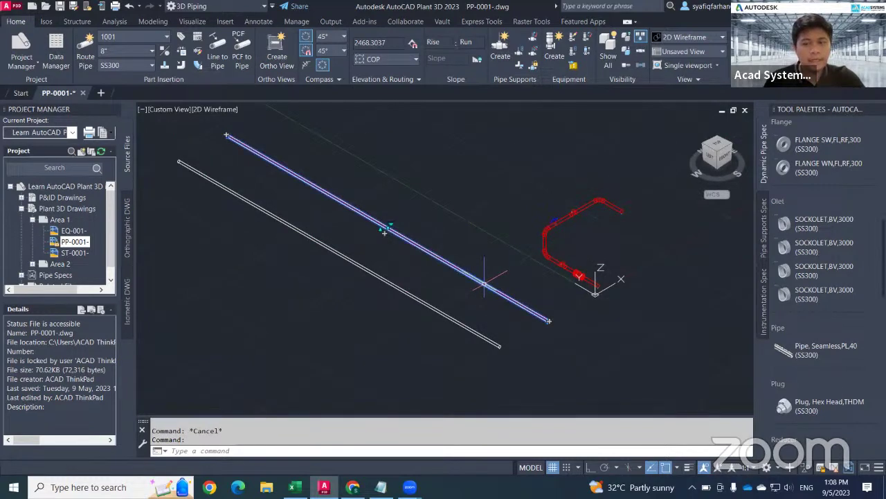
right_click(483, 285)
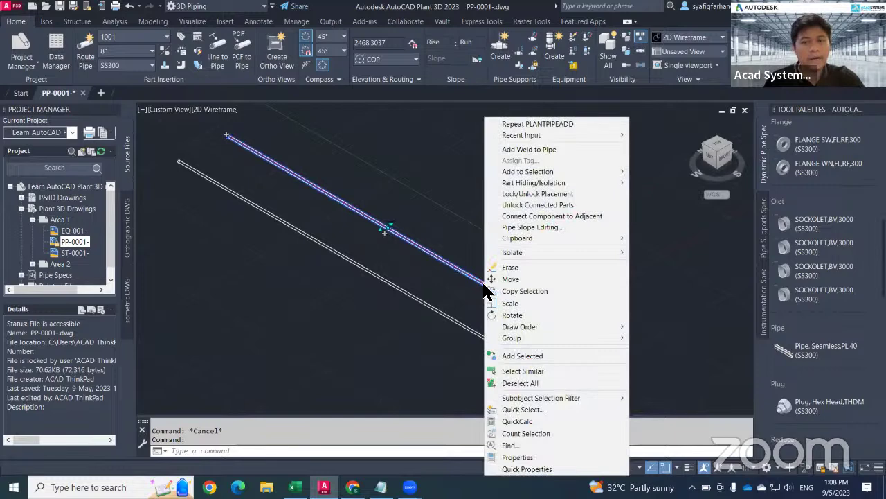
left_click(540, 150)
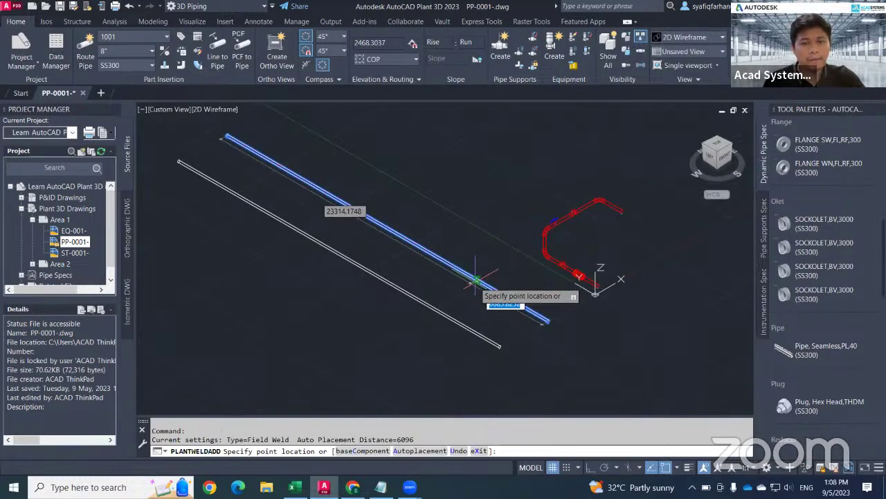
scroll(478, 280, "up", 2)
type("6000")
key("Return")
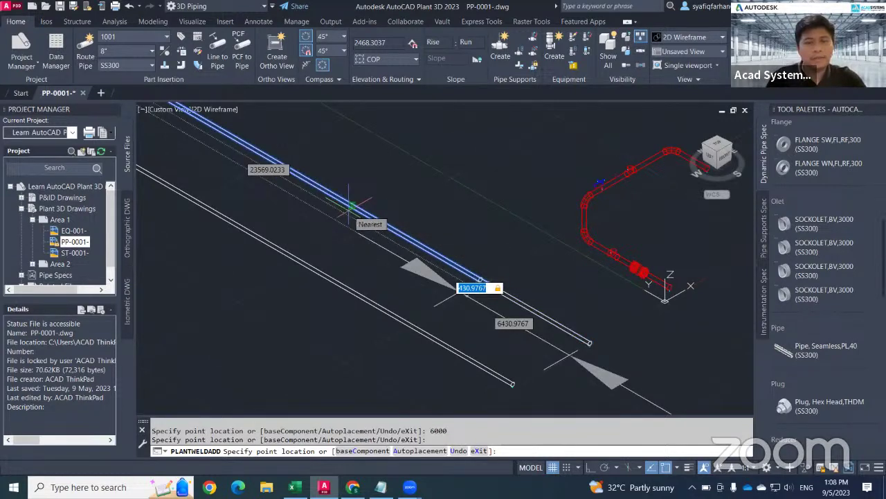
Step: Add three more field welds along the first 8" pipe at 6000 intervals and end the command
middle_click_drag(359, 154, 410, 168)
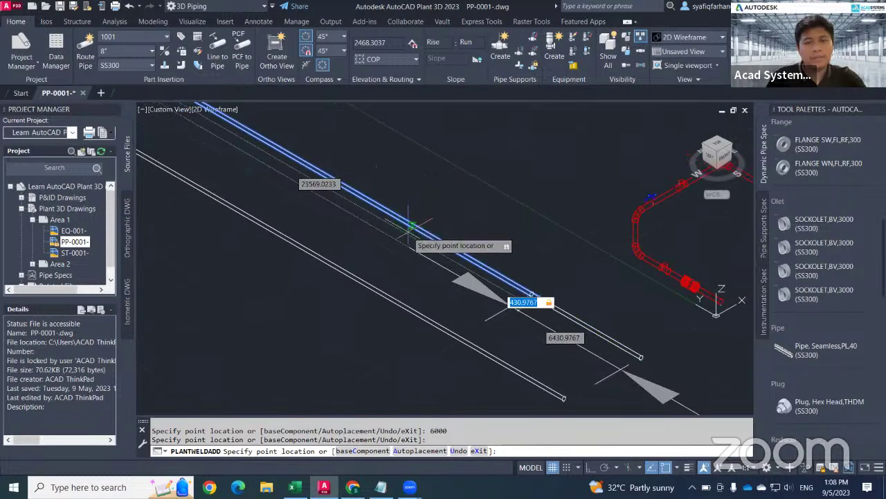
type("6000")
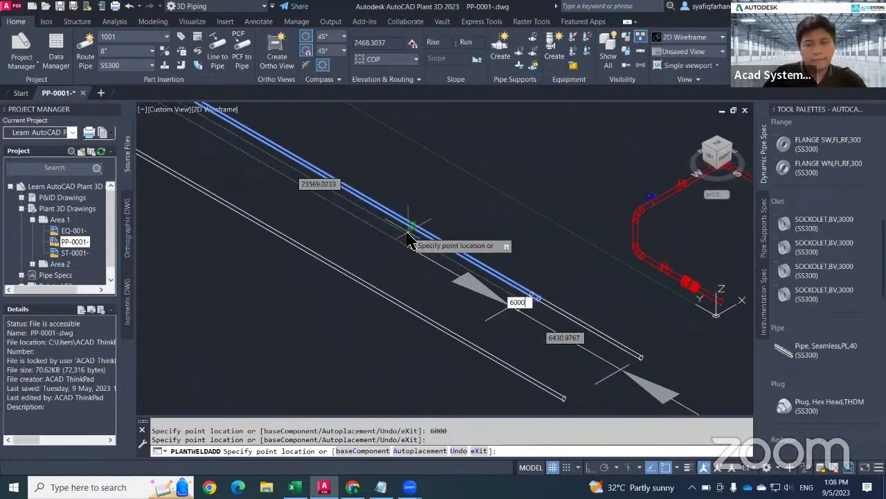
key("BackSpace")
key("BackSpace")
key("BackSpace")
key("BackSpace")
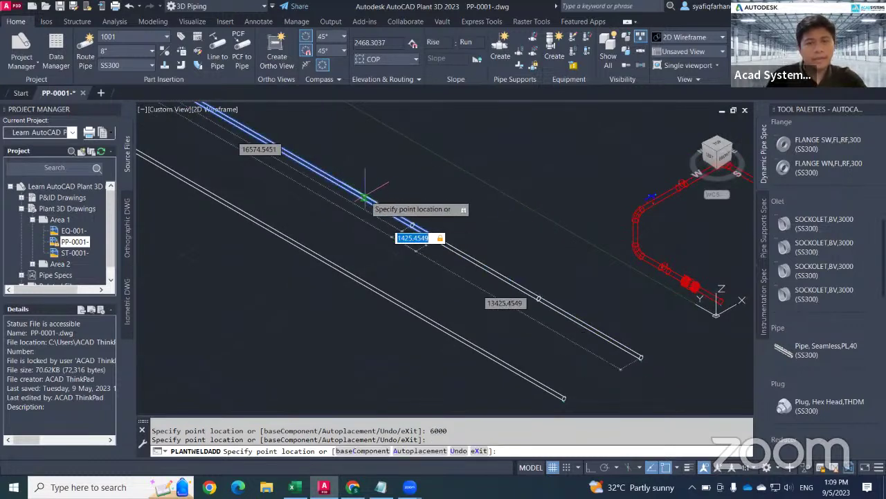
key("BackSpace")
key("BackSpace")
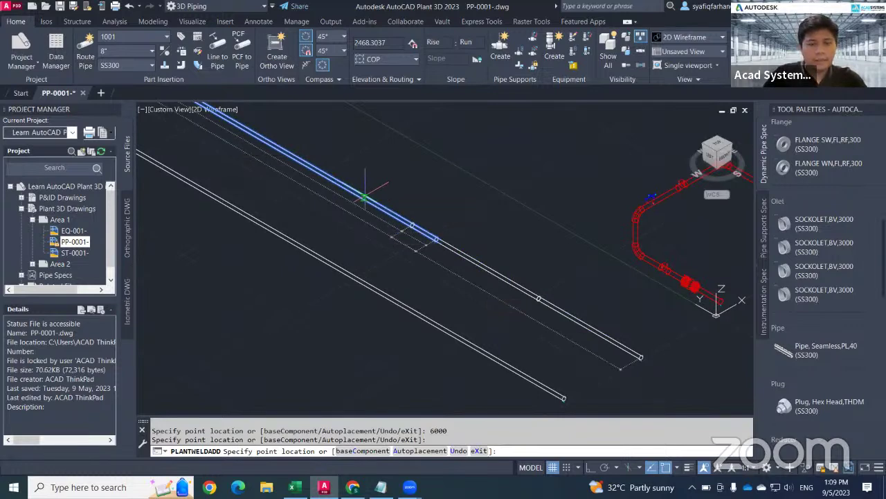
middle_click_drag(460, 235, 599, 339)
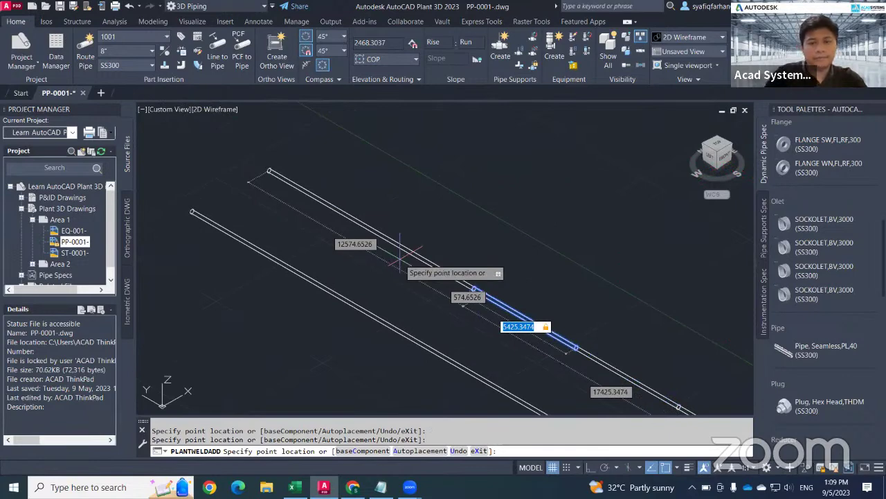
type("60")
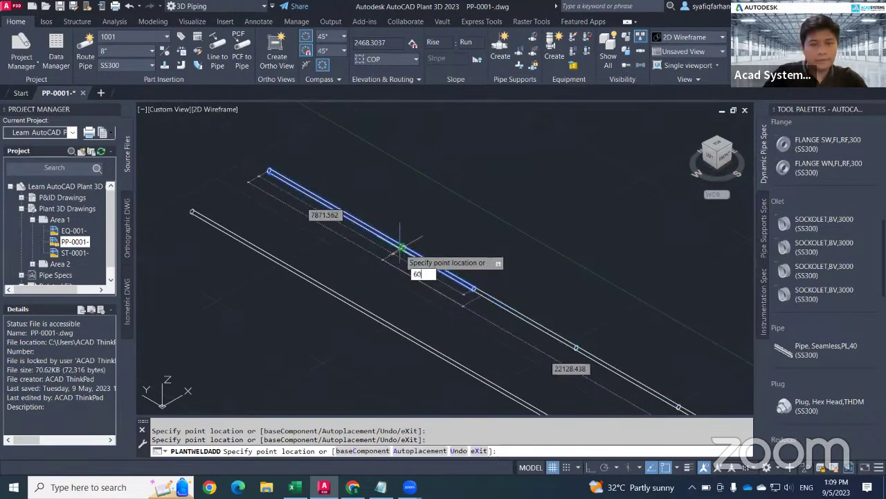
type("0")
scroll(402, 248, "down", 1)
key("Escape")
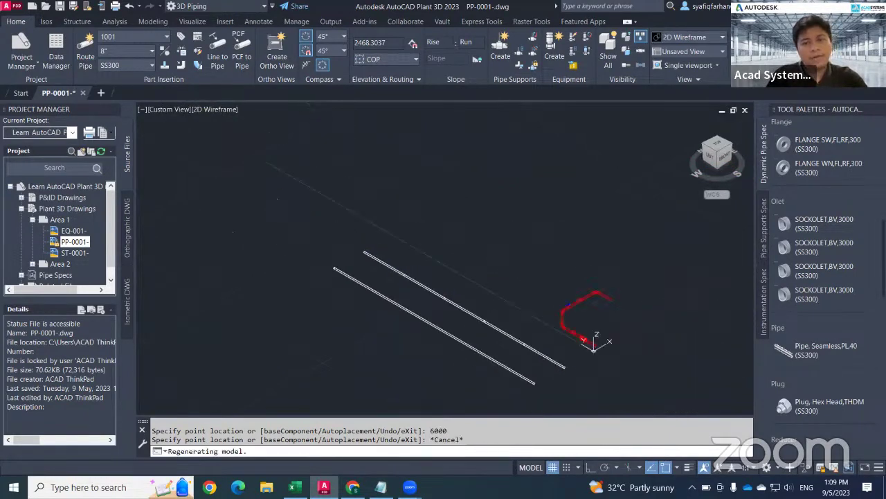
Step: Examine the weld joints and the separate pipe segments along the first 8" pipe
middle_click_drag(421, 303, 393, 268)
scroll(485, 319, "up", 2)
left_click(509, 296)
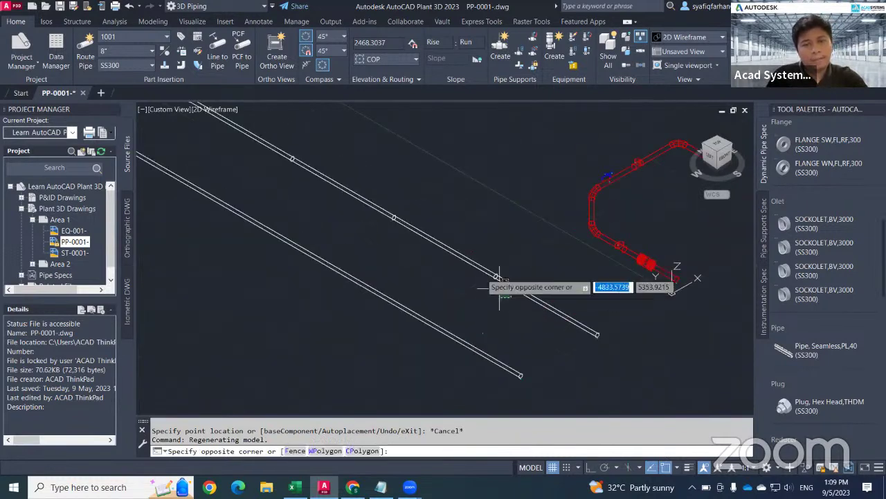
left_click(457, 250)
key("Escape")
left_click(402, 253)
key("Escape")
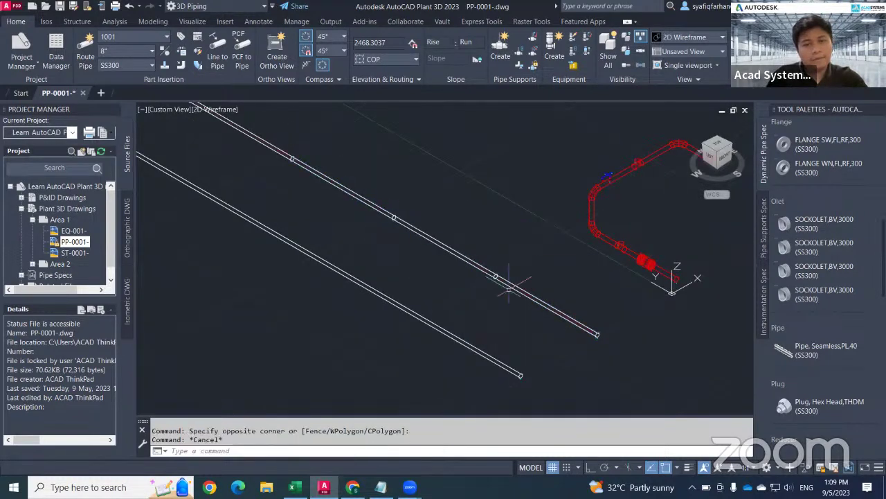
scroll(393, 212, "up", 4)
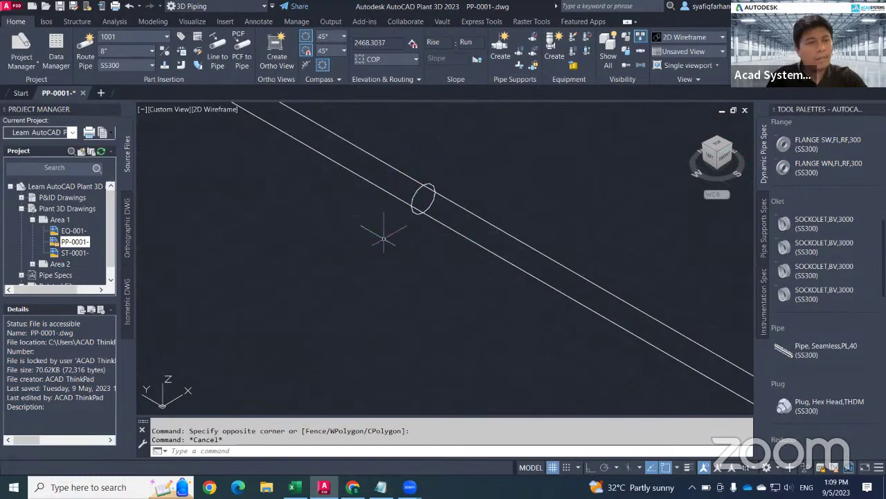
scroll(409, 252, "down", 3)
mouse_move(409, 243)
middle_mouse_down()
mouse_move(409, 263)
mouse_move(504, 280)
middle_mouse_up()
scroll(840, 316, "up", 3)
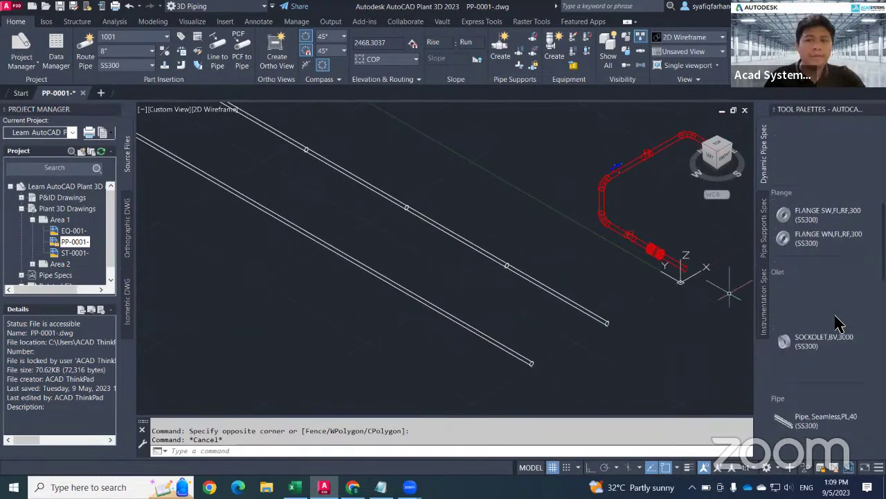
scroll(514, 330, "up", 3)
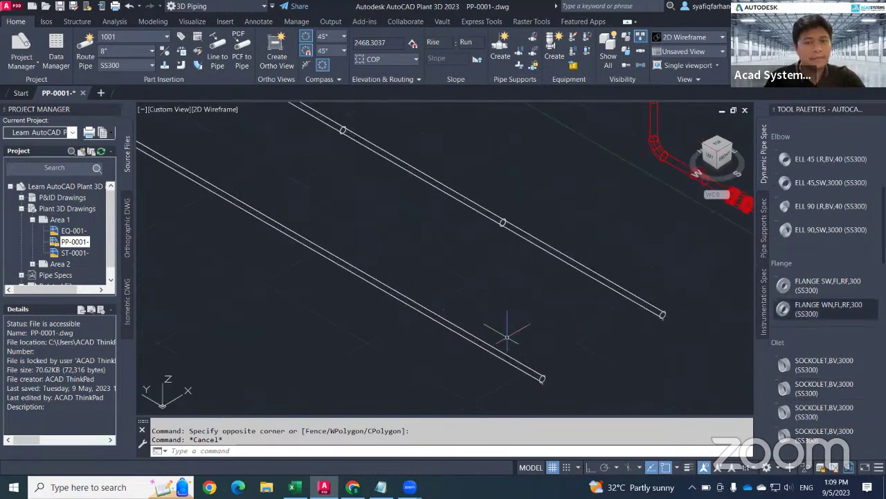
left_click(803, 309)
scroll(575, 336, "up", 4)
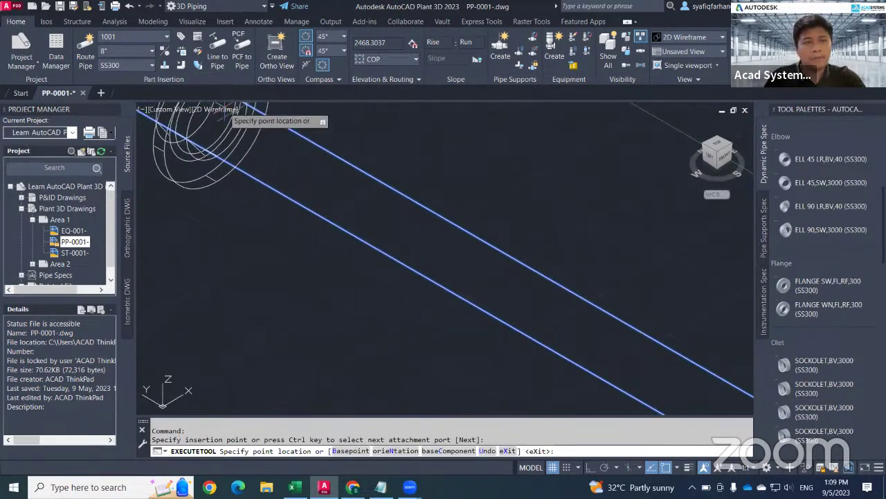
key("Escape")
Step: Switch the model view's visual style from 2D Wireframe to Shaded with edges
left_click(224, 110)
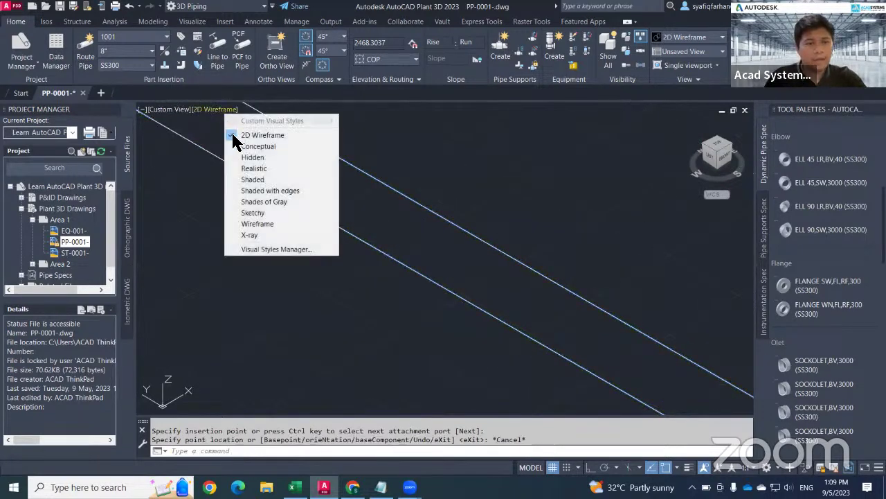
left_click(260, 179)
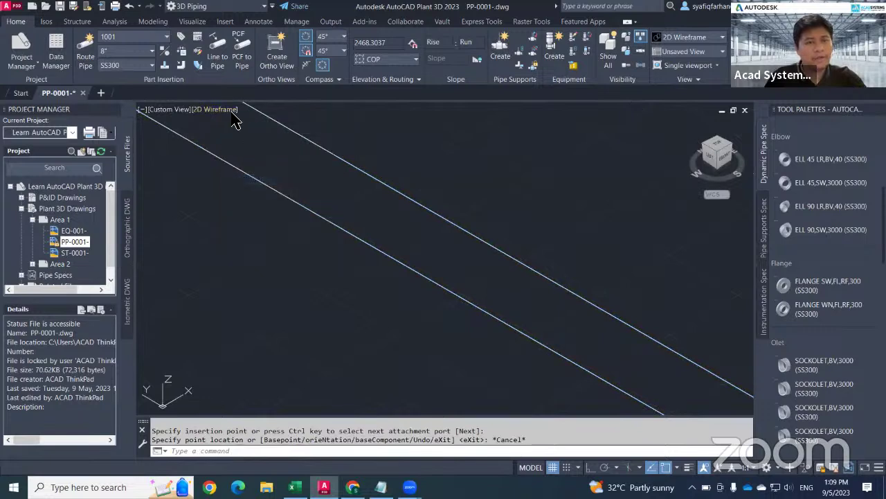
left_click(226, 109)
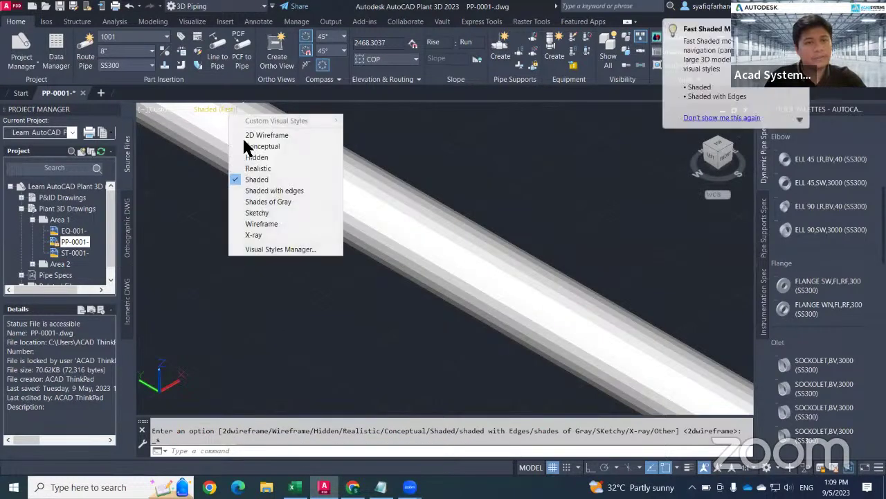
left_click(271, 191)
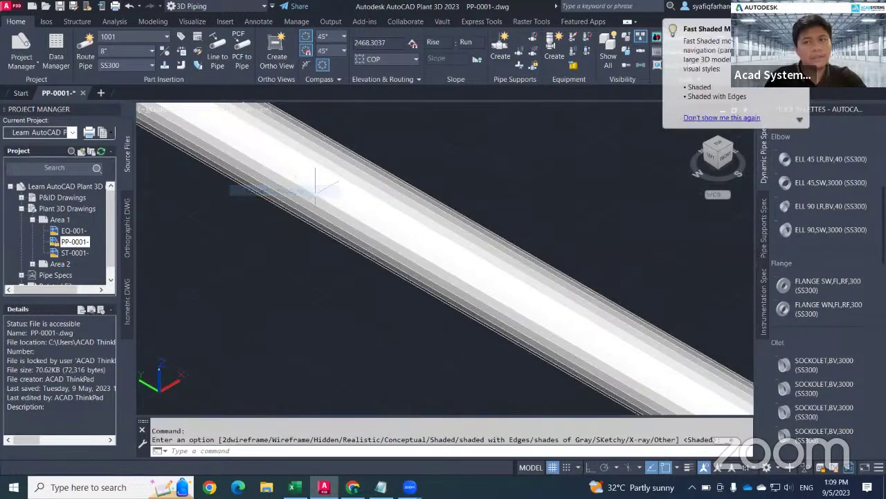
Step: Start inserting a FLANGE WN,FL,RF,300 on the second 8" pipe, switching its basepoint and flipping its orientation
left_click(812, 315)
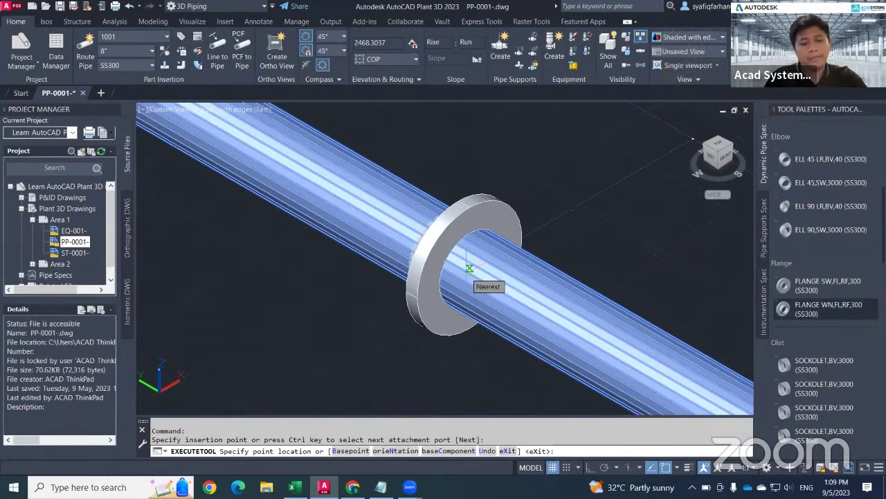
type("b")
key("Return")
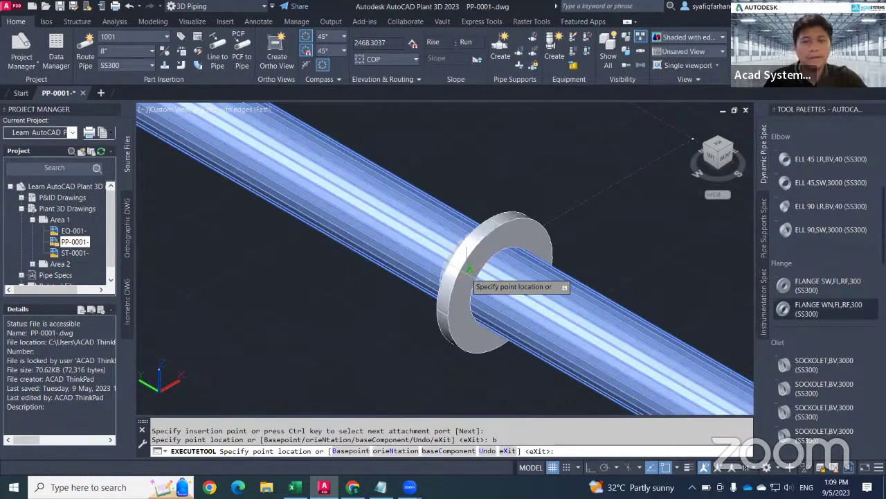
type("b")
key("Return")
key("Return")
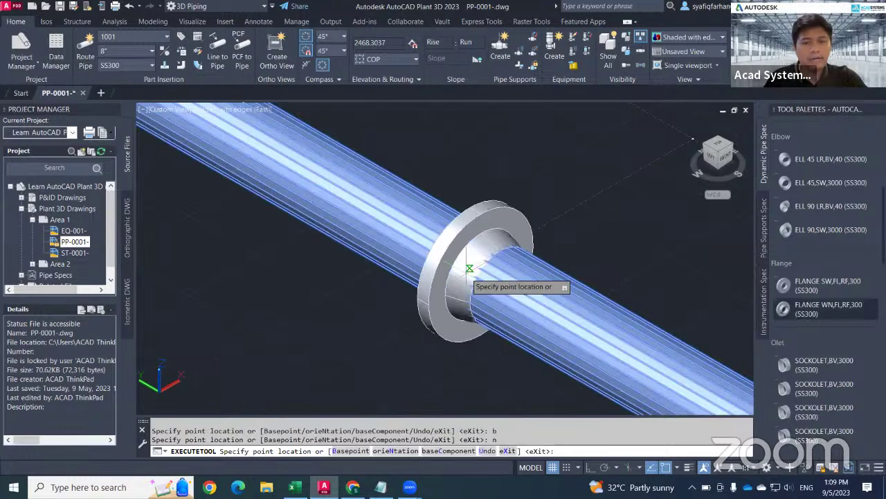
scroll(470, 268, "down", 5)
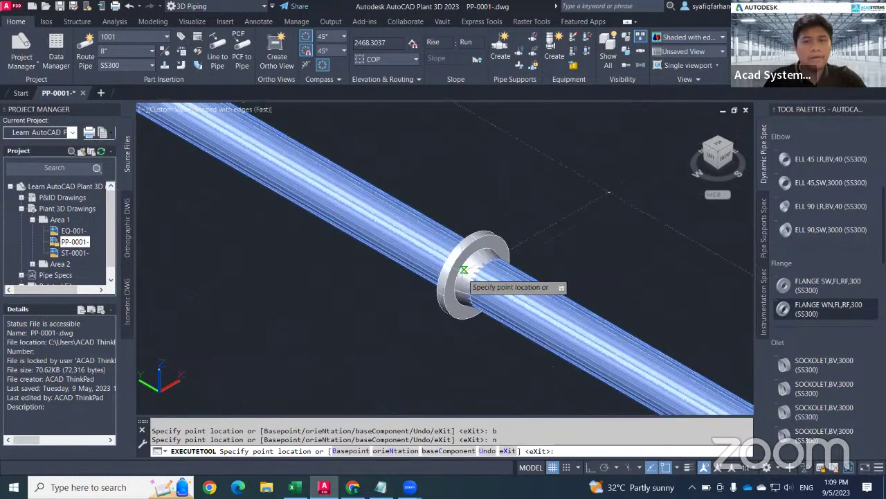
scroll(409, 235, "up", 4)
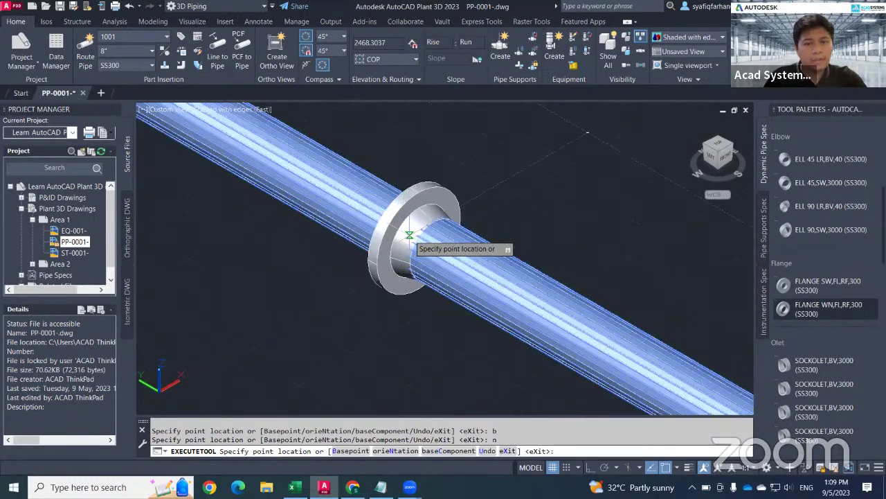
type("b")
key("Return")
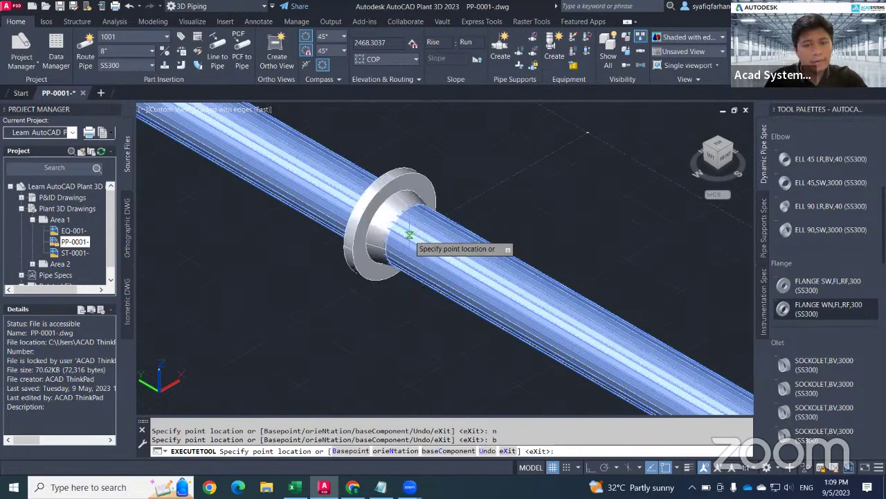
Step: Place the weld-neck flange 6000 from the near end of the second pipe, accepting the default rotation angle
scroll(454, 260, "down", 2)
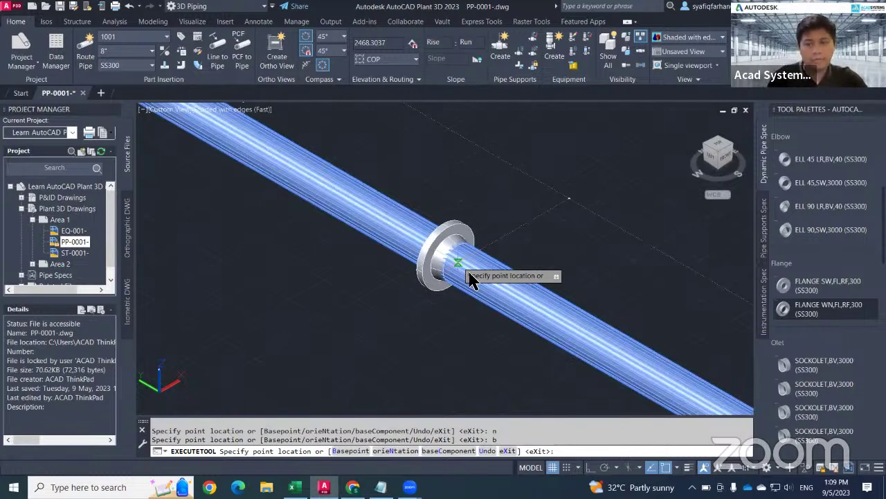
scroll(458, 262, "down", 4)
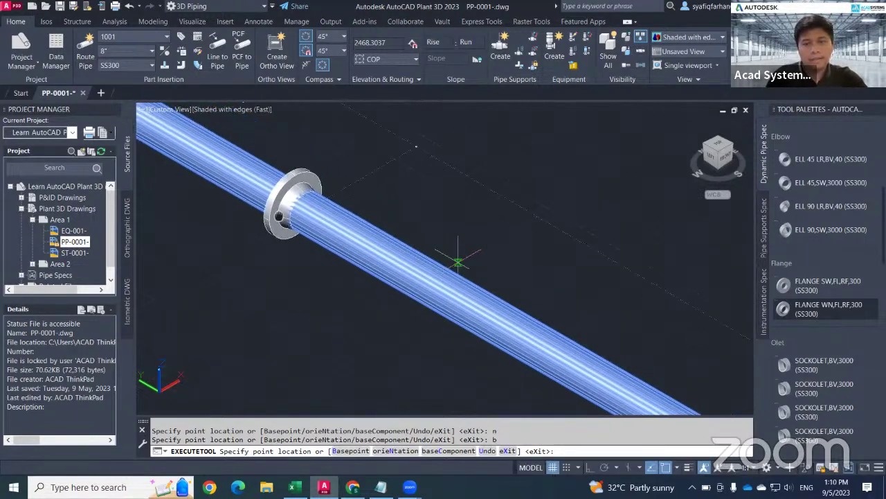
type("6")
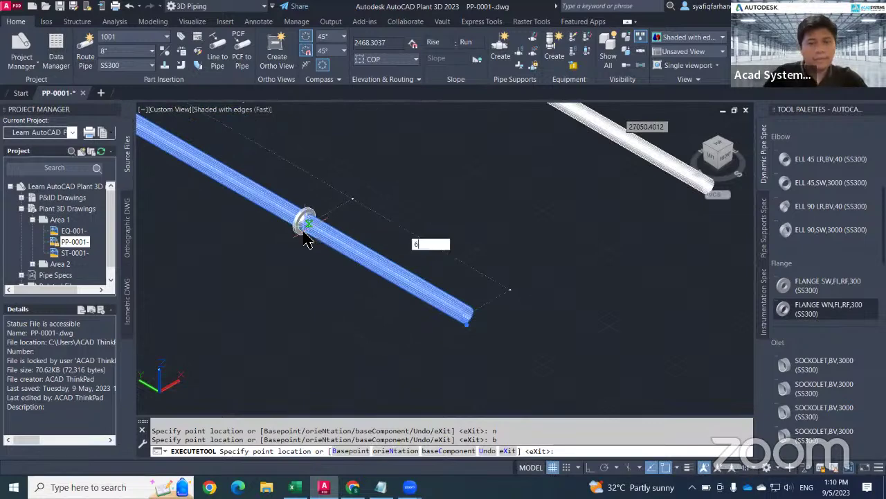
type("000")
key("Return")
scroll(395, 263, "up", 3)
key("Return")
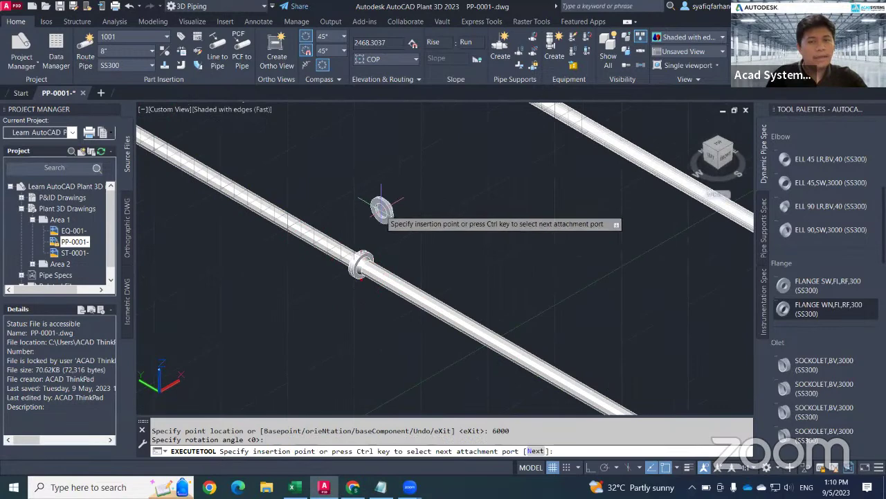
Step: Attach another weld-neck flange to the remaining pipe and use the adjoining flange of the first joint as its base component
scroll(381, 208, "up", 3)
left_click(350, 202)
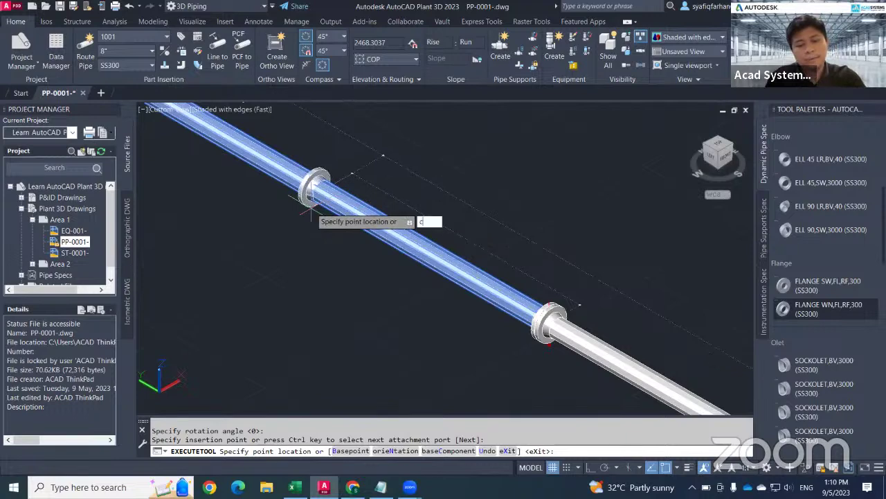
type("c")
key("Return")
left_click(544, 322)
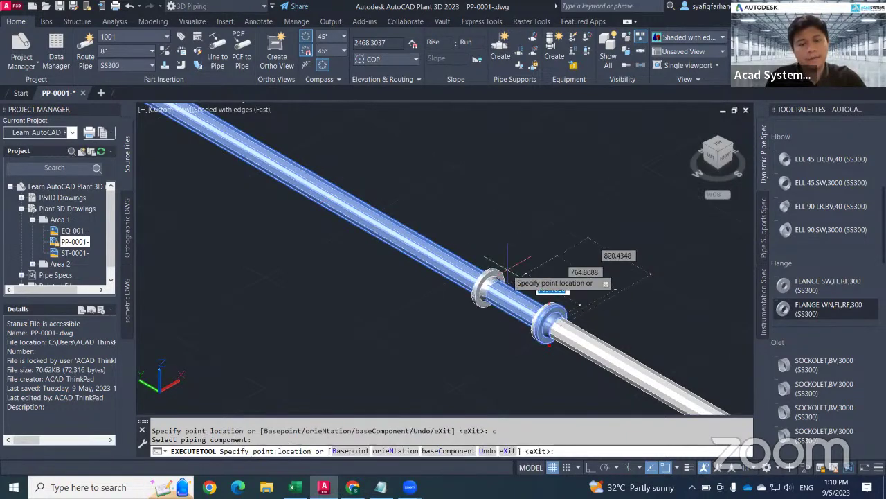
type("c")
key("Return")
scroll(547, 312, "up", 5)
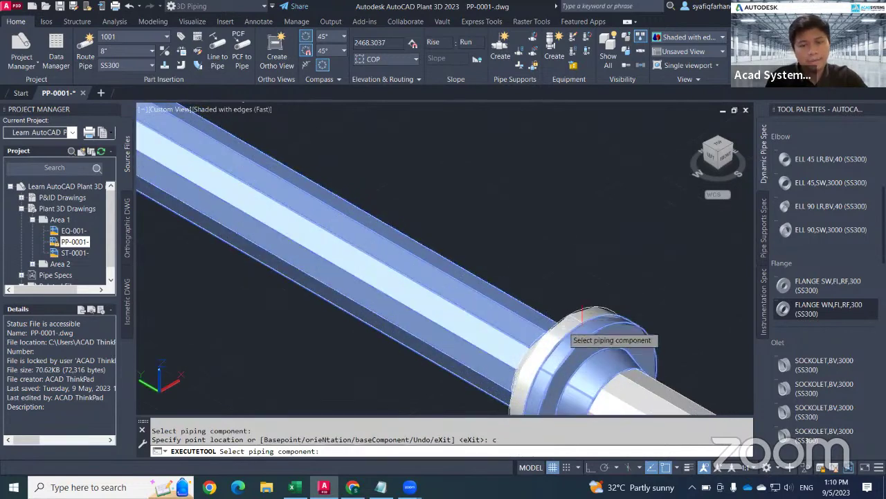
left_click(582, 314)
scroll(415, 291, "down", 3)
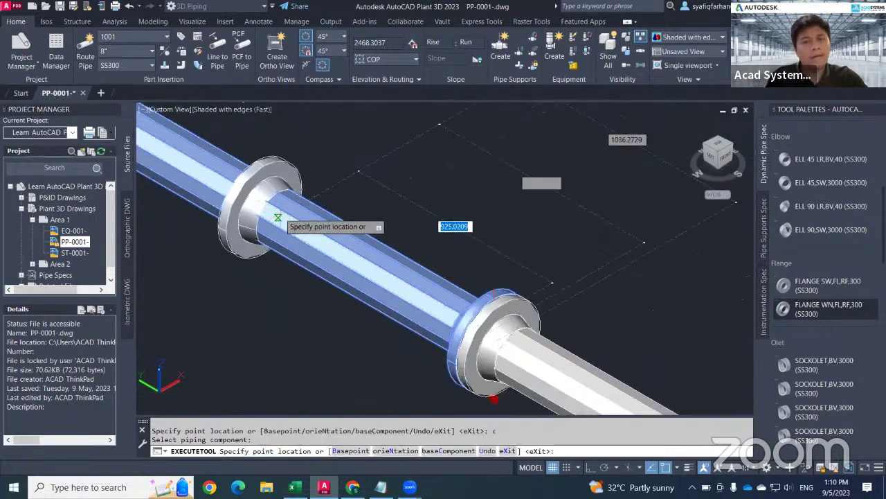
Step: Place the second flange 6000 from the base component and accept the default rotation angle
type("600")
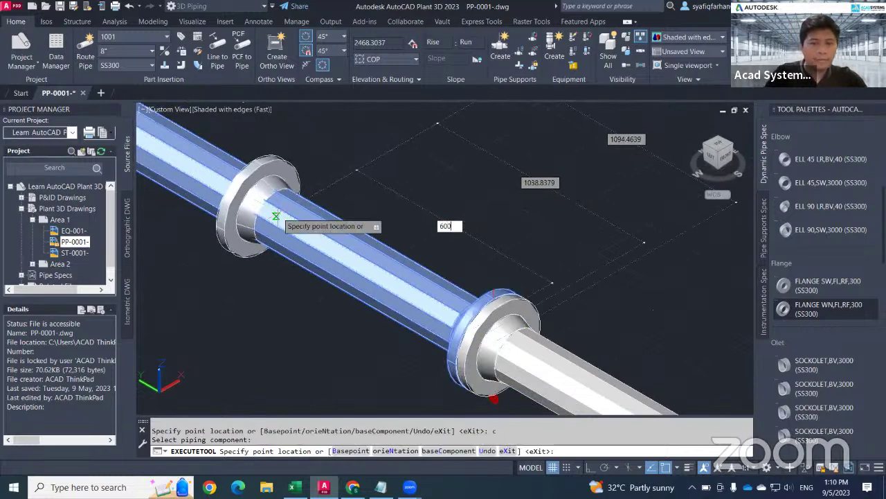
type("0")
scroll(276, 216, "down", 2)
key("Return")
scroll(346, 291, "down", 3)
key("Return")
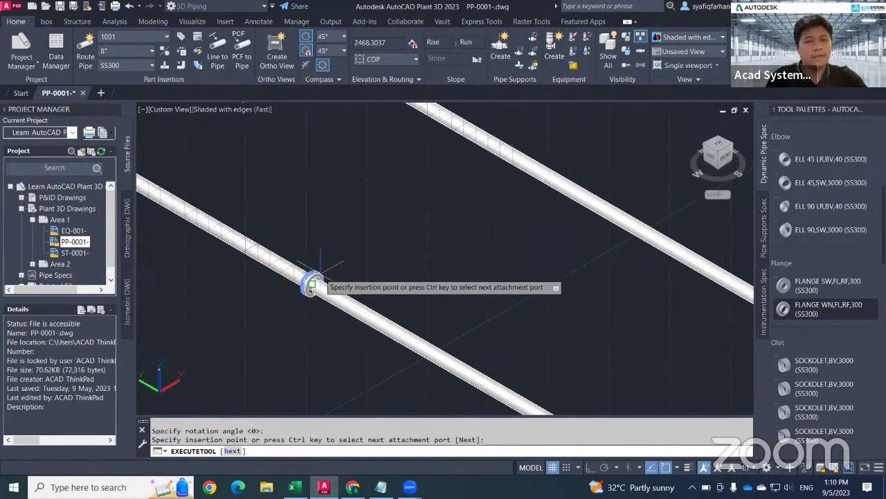
Step: Add a third weld-neck flange at the same spacing, using the second joint's flange as base component, and end the command
scroll(311, 277, "up", 2)
key("ctrl")
scroll(307, 208, "up", 2)
left_click(422, 253)
scroll(343, 187, "up", 2)
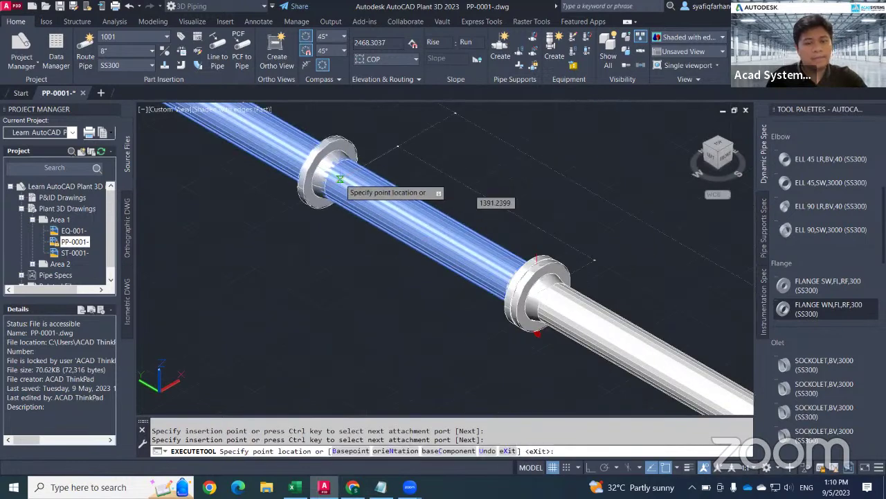
type("c")
key("Return")
left_click(548, 271)
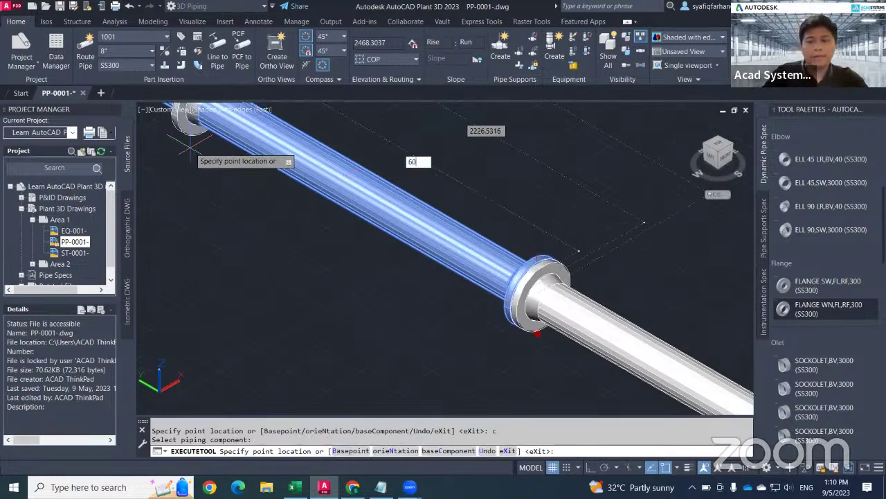
key("Return")
key("Escape")
Step: Examine the red pipe run with its elbow, branch fitting and flanged valve
scroll(443, 232, "down", 5)
scroll(533, 247, "up", 8)
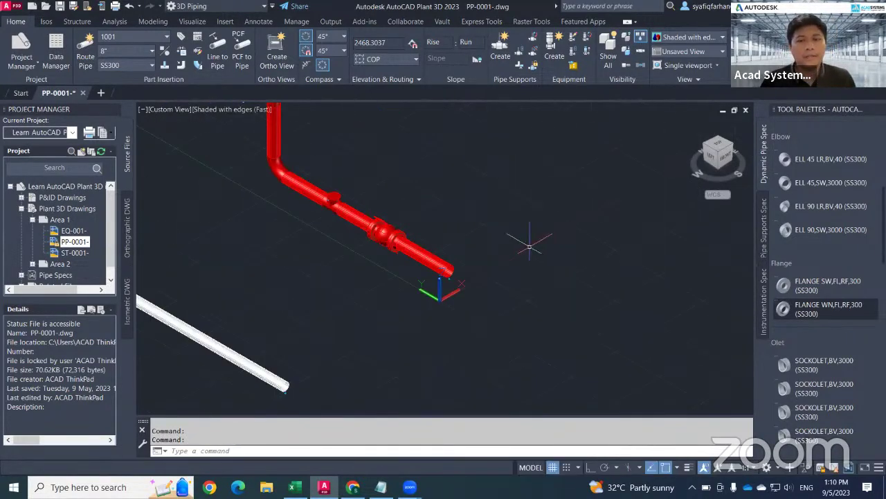
middle_click_drag(402, 227, 462, 277)
middle_click_drag(374, 323, 419, 341)
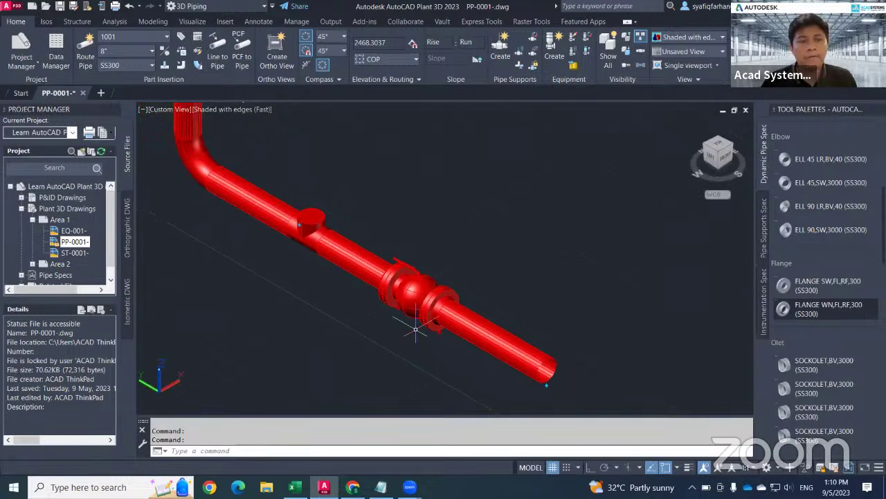
middle_click_drag(409, 321, 424, 336)
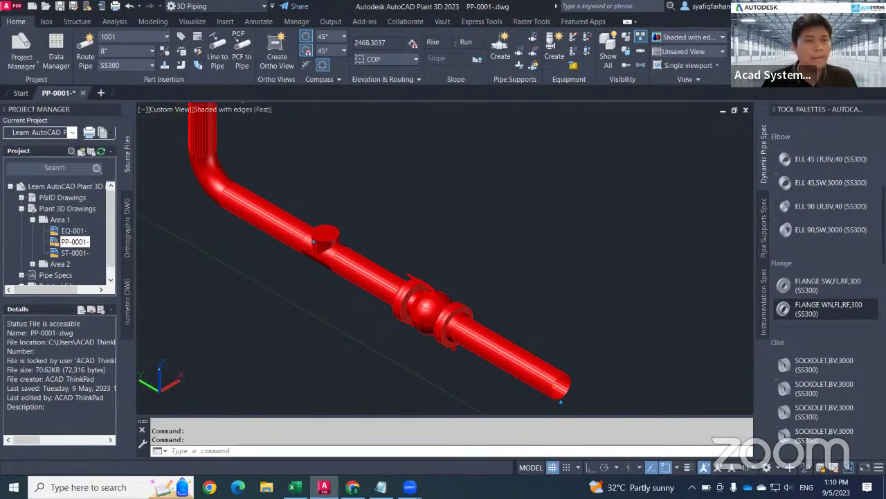